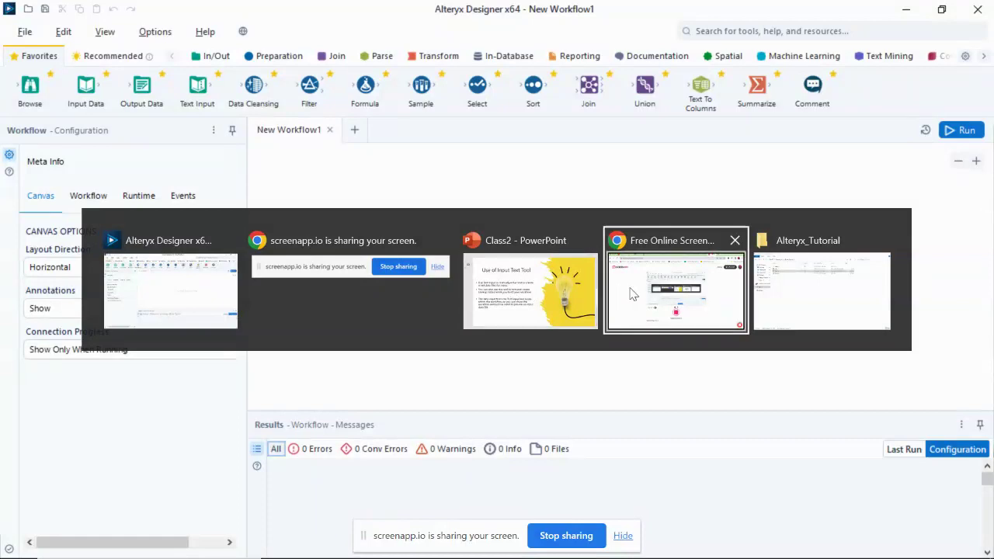
Switch to Chrome and review the Alteryx free trial page's Desktop Trial offer and the license option for students, educators and career changers
left_click(659, 297)
left_click(691, 15)
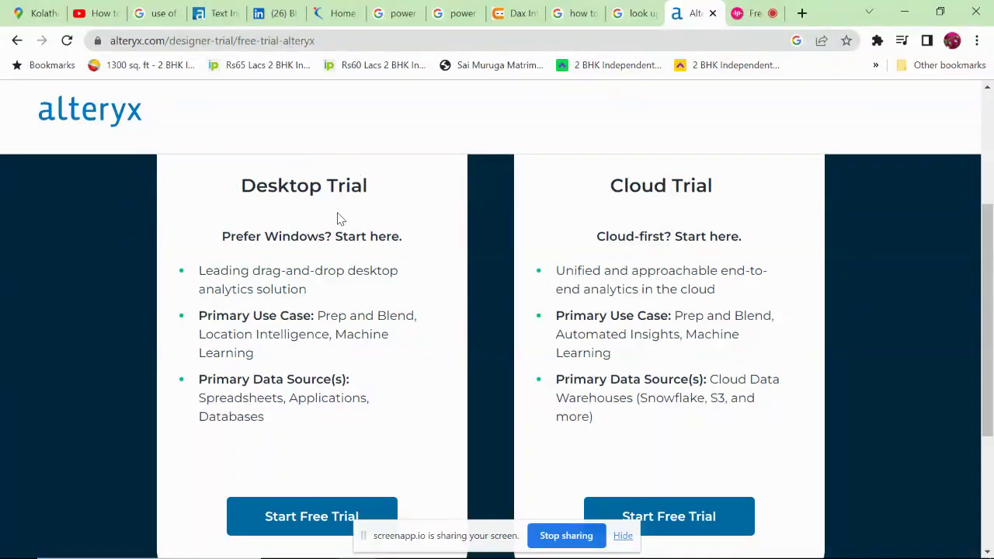
scroll(301, 364, "down", 1)
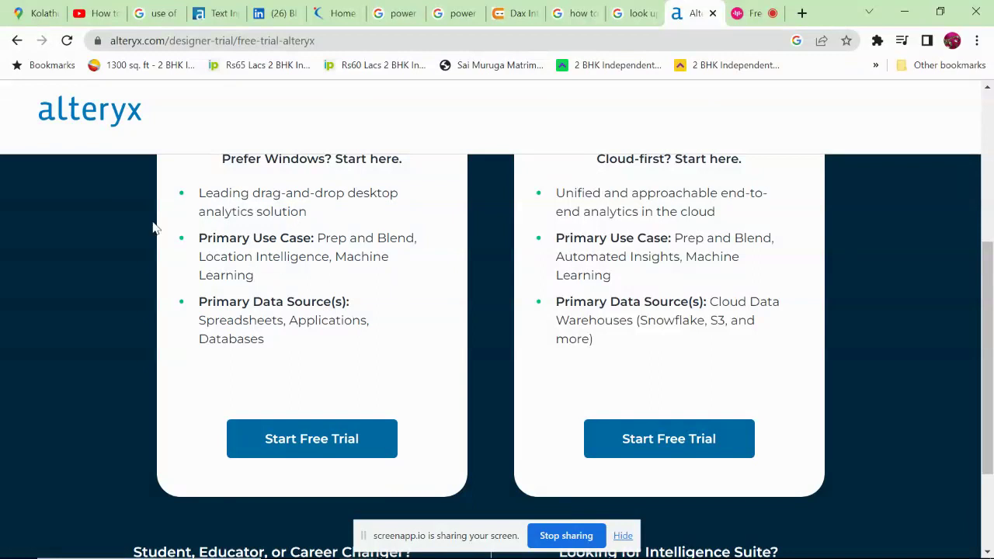
left_click(334, 447)
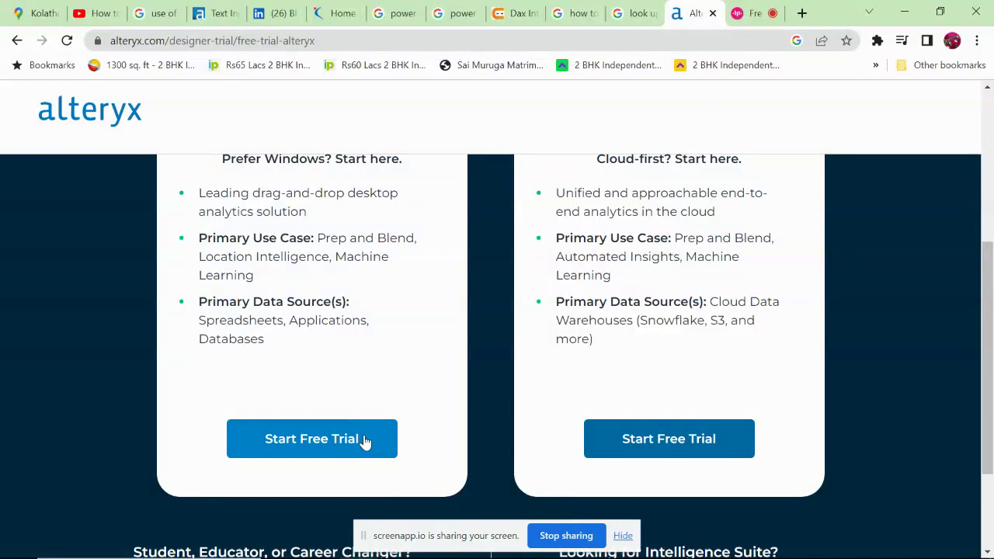
scroll(372, 355, "down", 2)
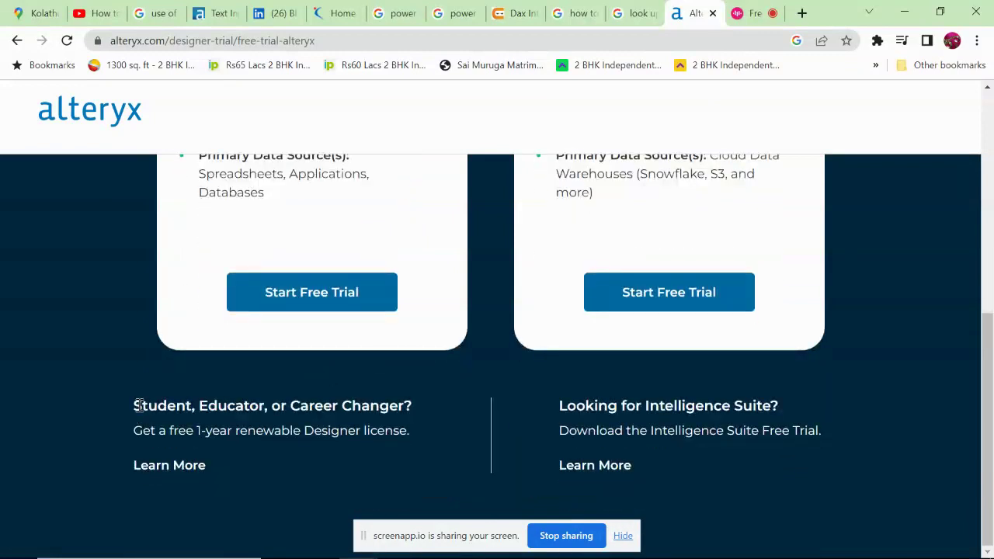
left_click_drag(129, 406, 404, 416)
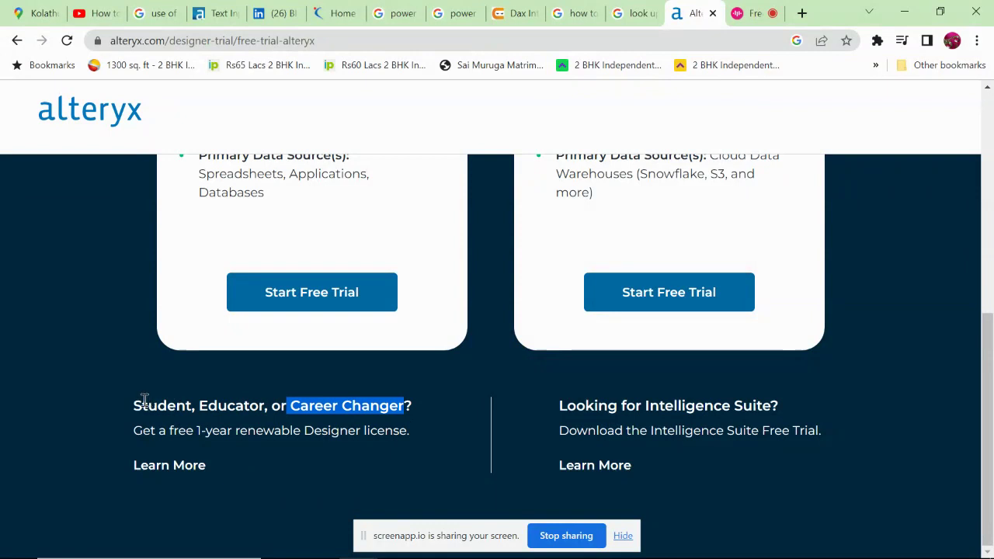
left_click_drag(138, 405, 412, 409)
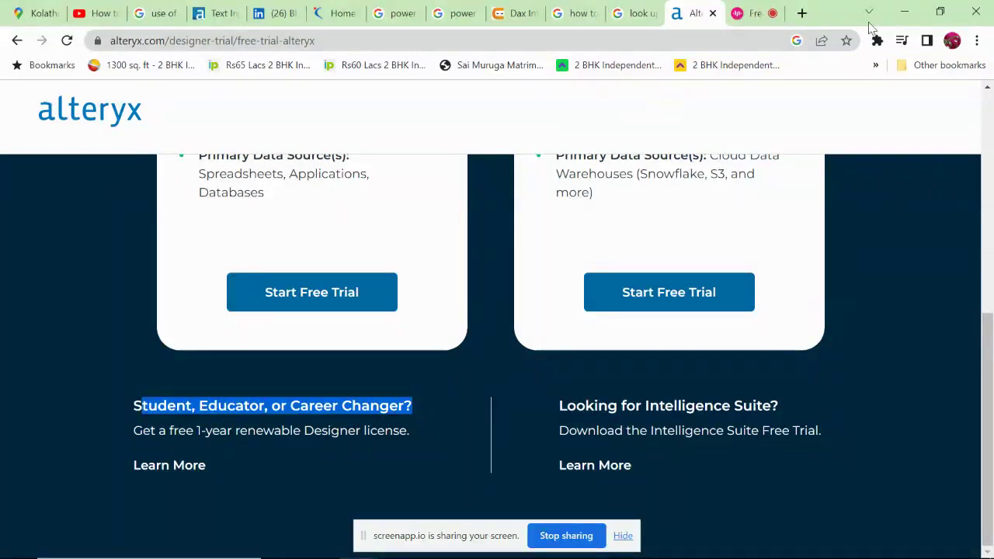
left_click(903, 13)
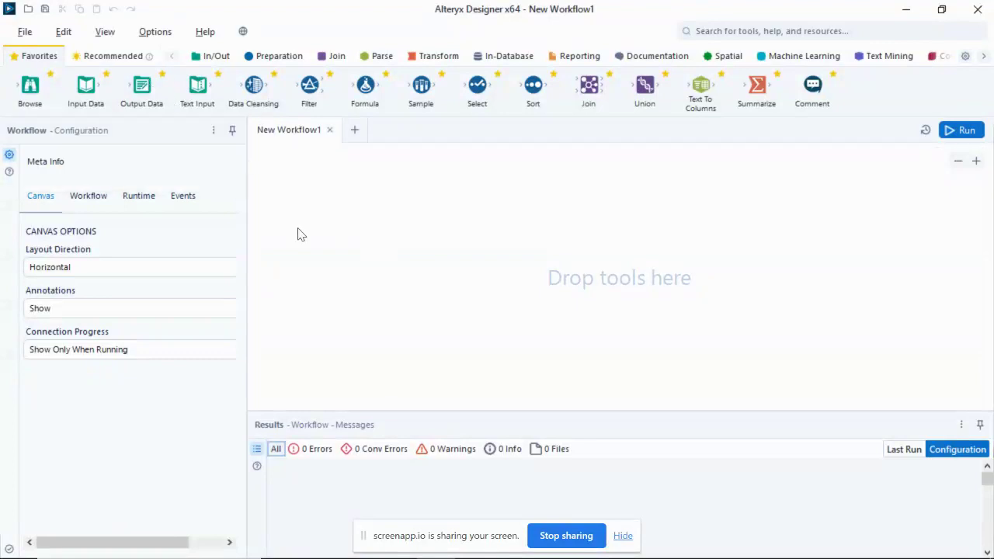
Add a Directory tool to the canvas and point it to the Documents\Alteryx_Tutorial\Class - 1 folder
left_click(210, 57)
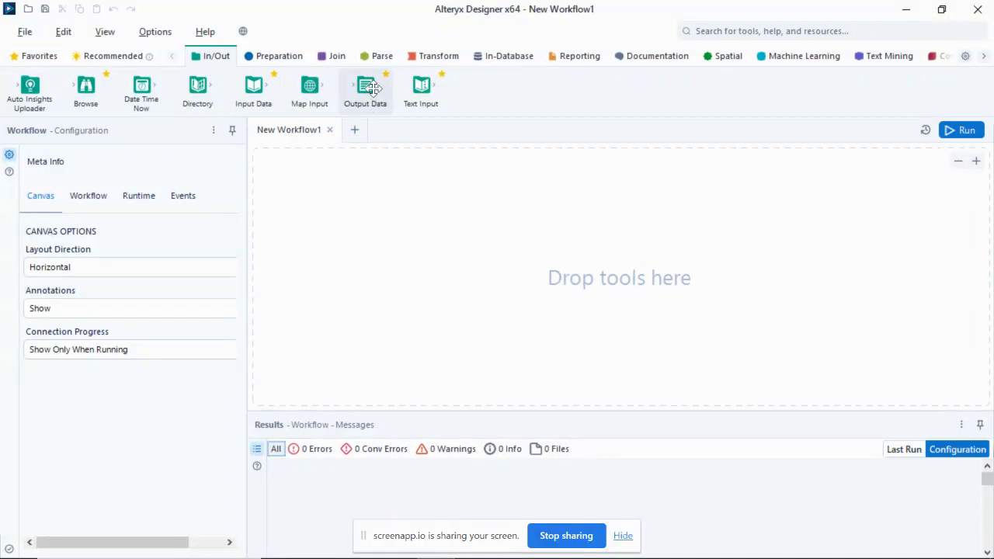
left_click_drag(197, 87, 319, 264)
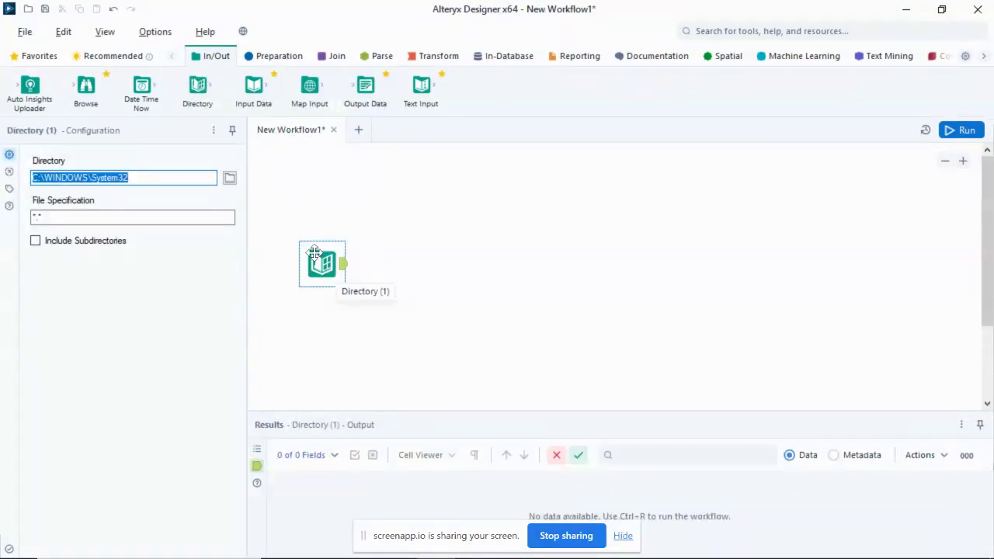
left_click(229, 178)
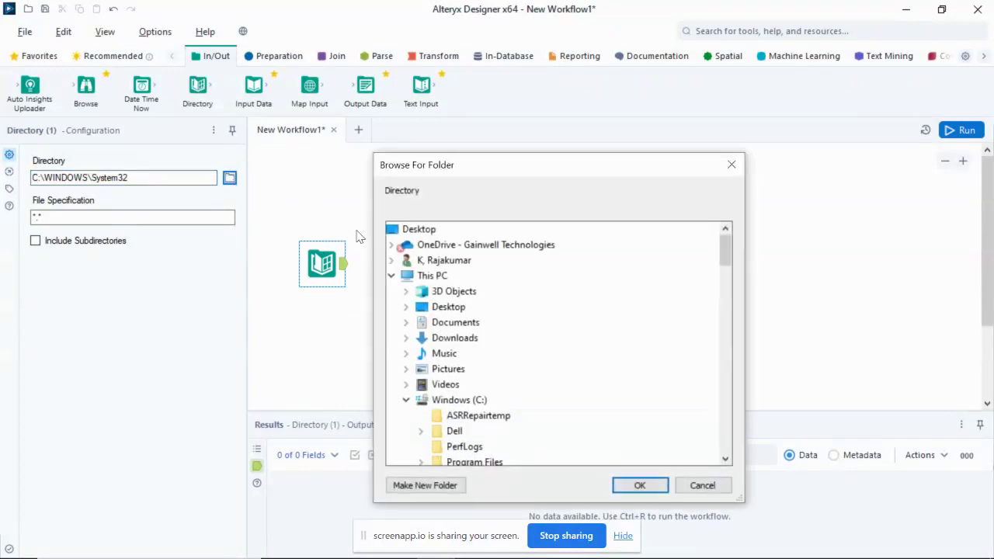
left_click(405, 322)
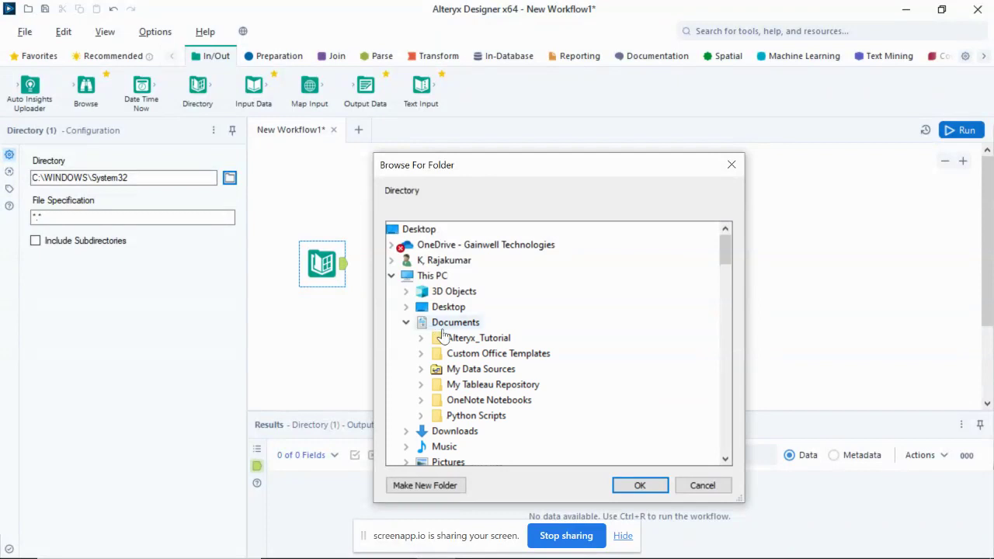
left_click(420, 337)
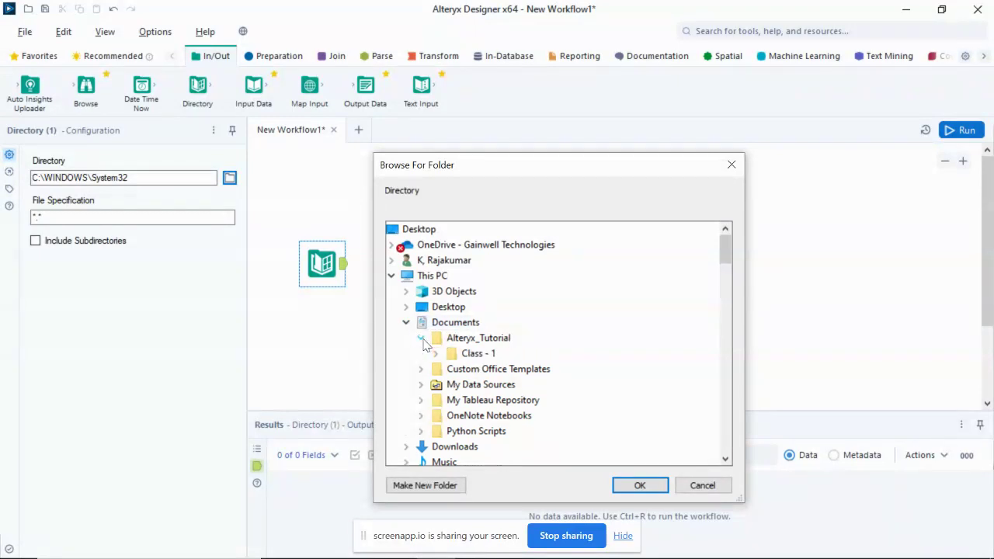
left_click(477, 357)
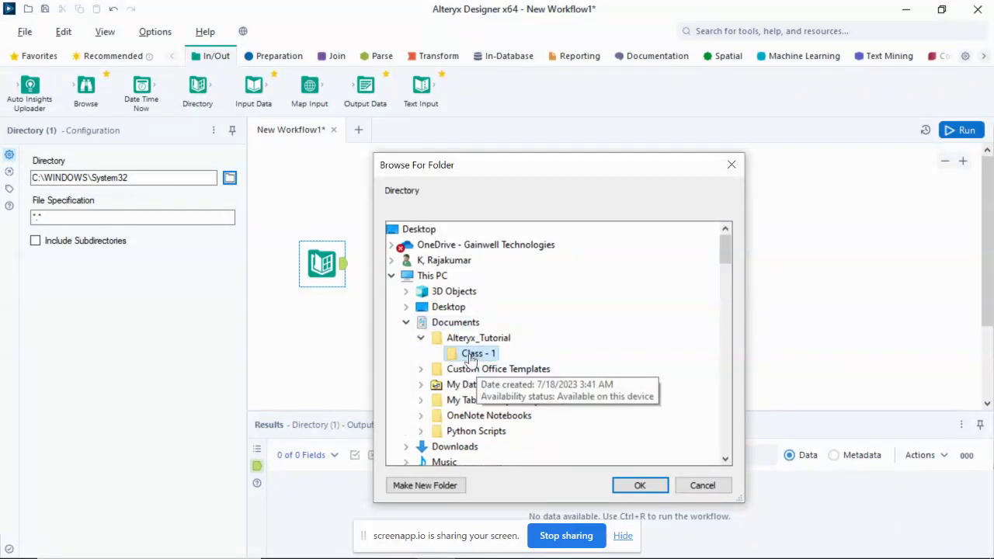
left_click(635, 487)
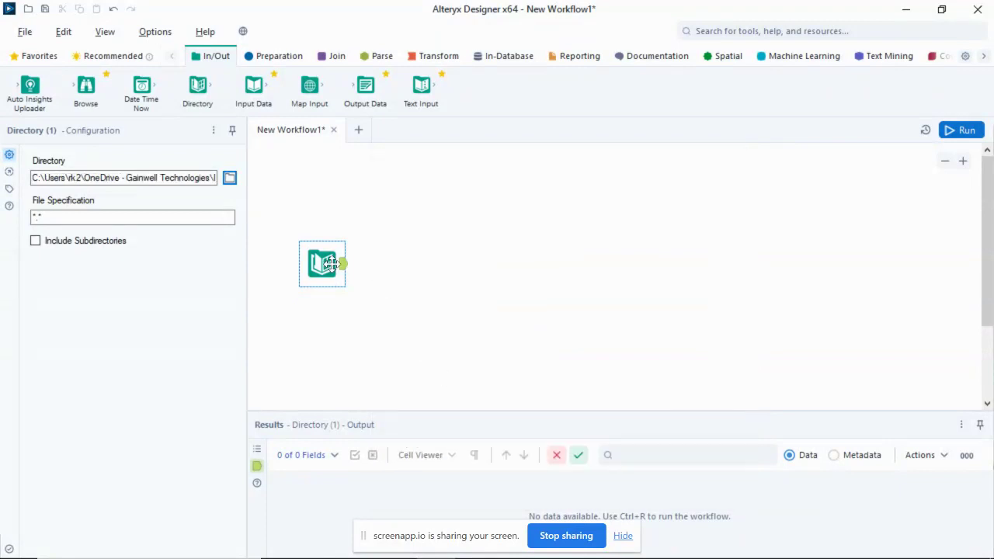
Switch to File Explorer and examine the Excel files in the Class - 1 folder
key("alt+Tab")
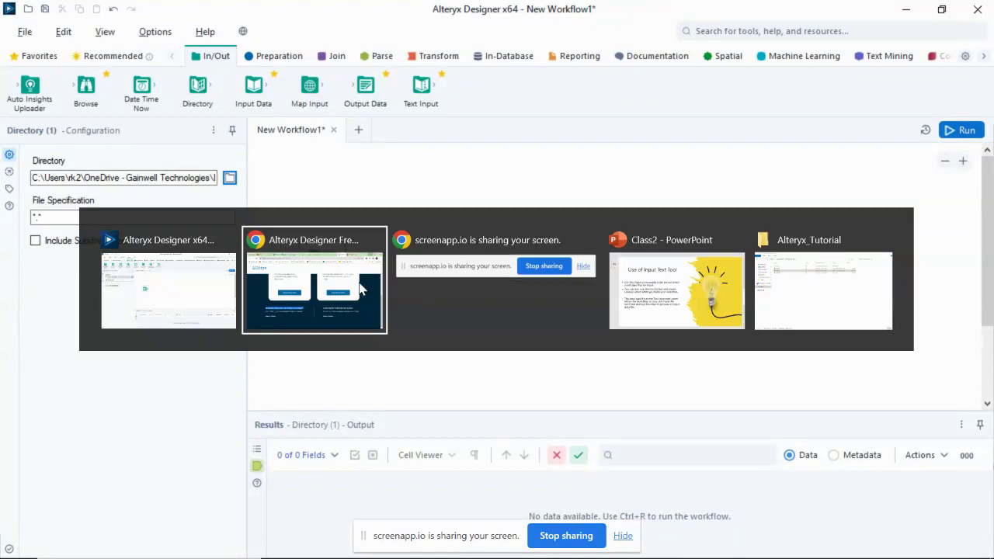
left_click(804, 308)
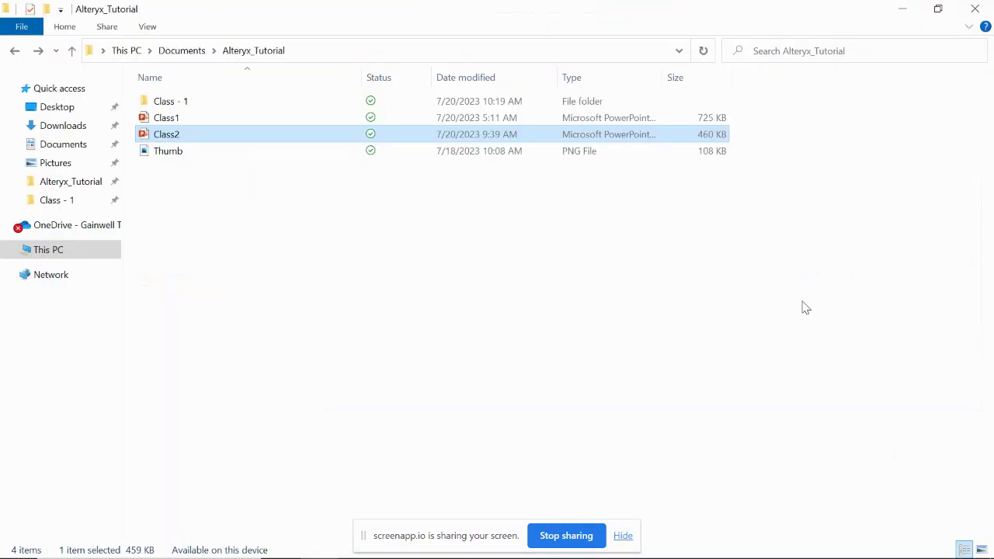
double_click(190, 104)
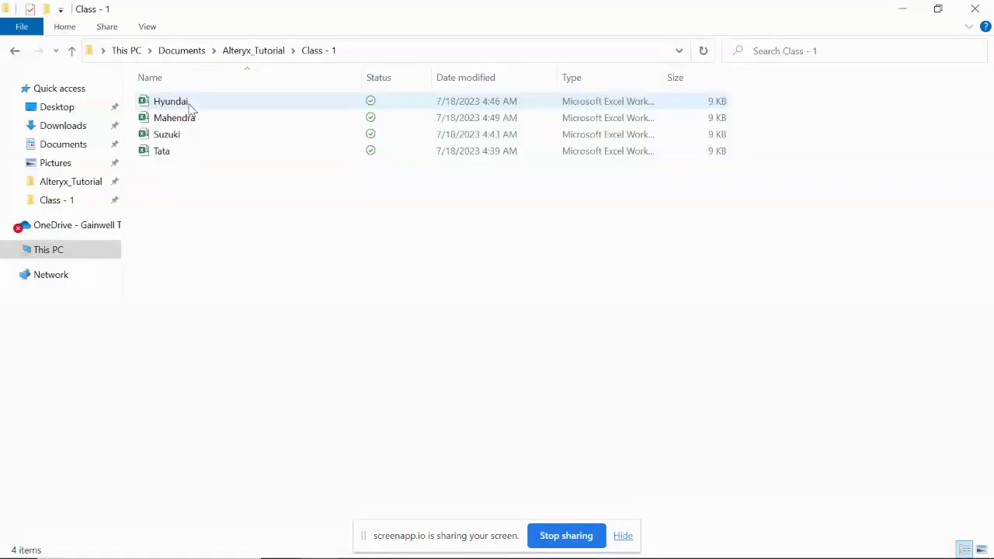
left_click_drag(164, 195, 195, 97)
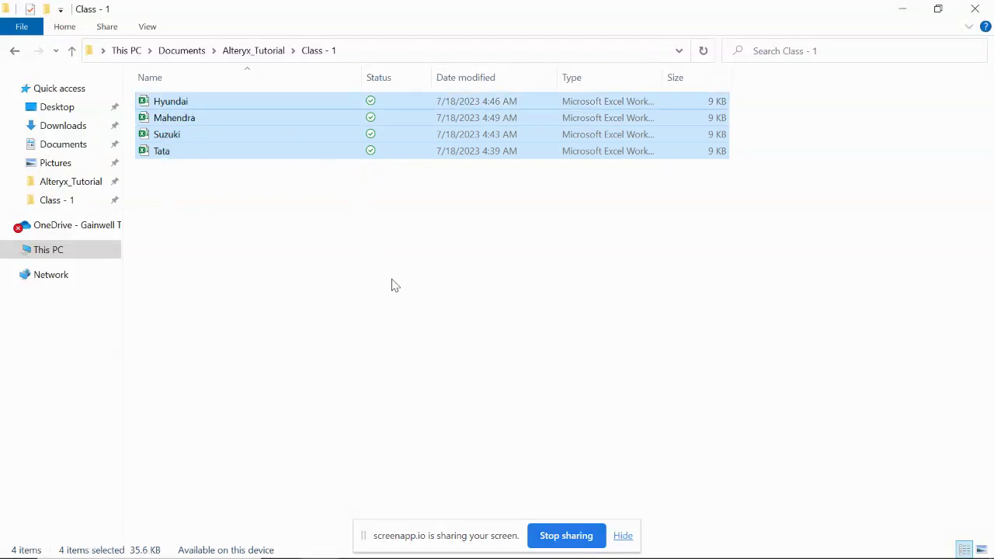
key("alt+Tab")
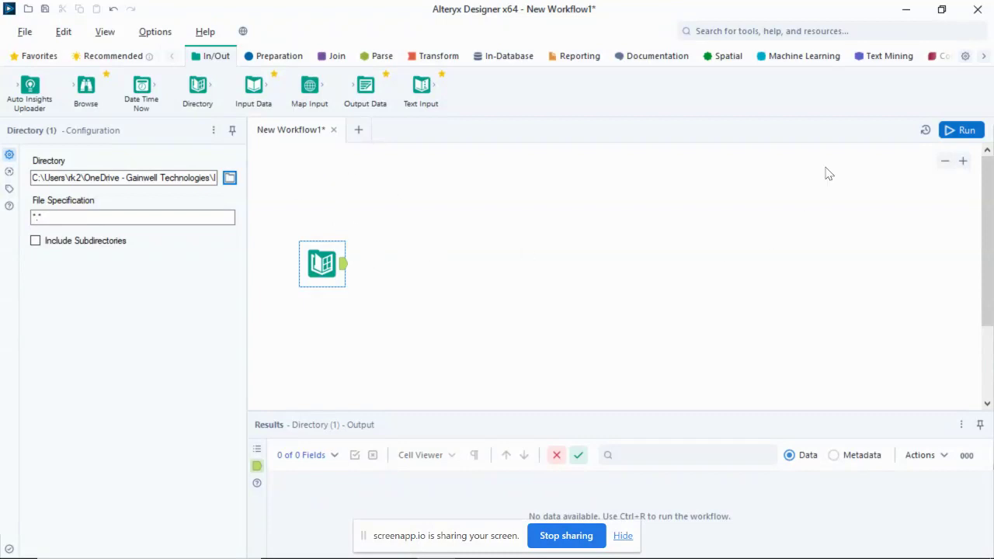
Search the tools for "dy" and place a Dynamic Input tool connected to the Directory tool's output
left_click(748, 31)
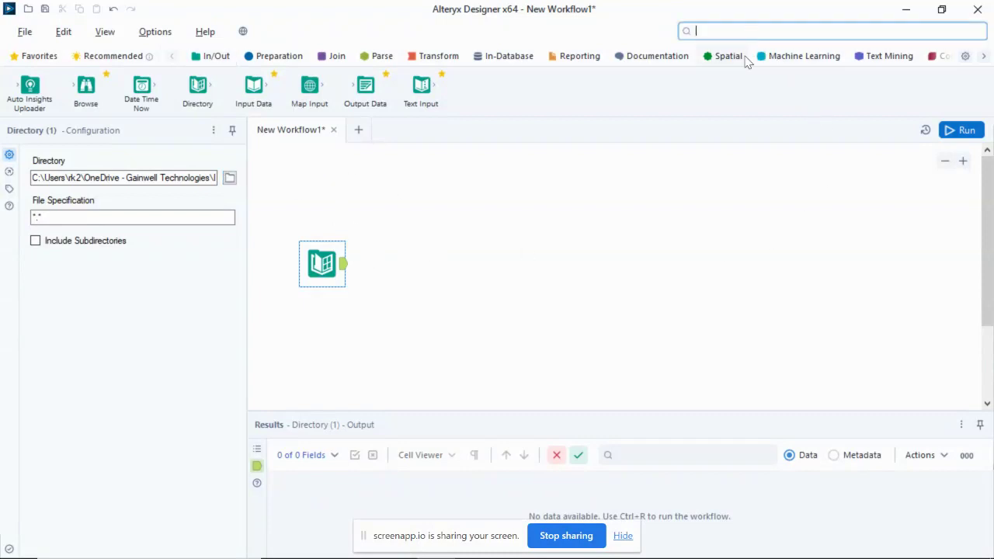
type("dy")
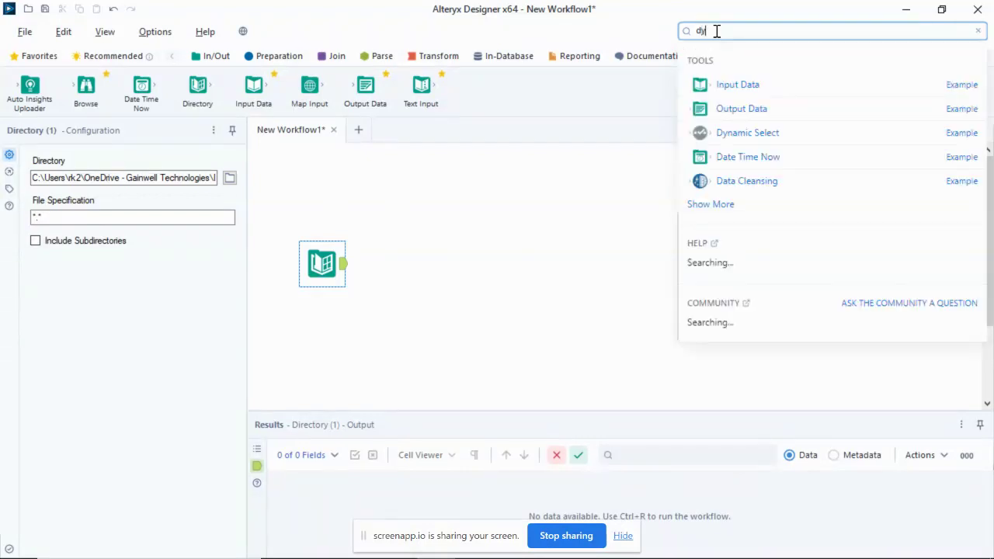
left_click_drag(764, 145, 415, 262)
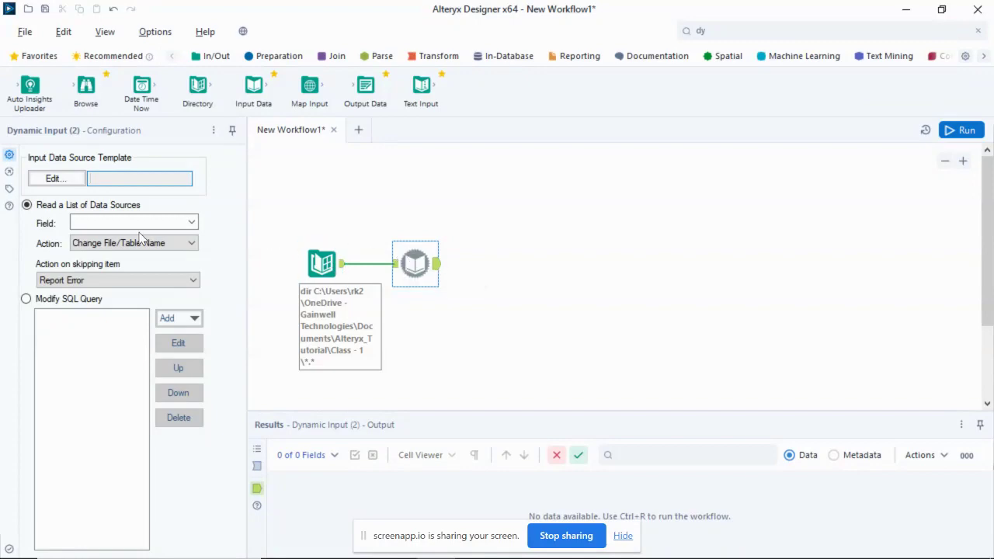
Set the Dynamic Input's data source template to the Tata sheet of Tata.xlsx in the Class - 1 folder
left_click(54, 178)
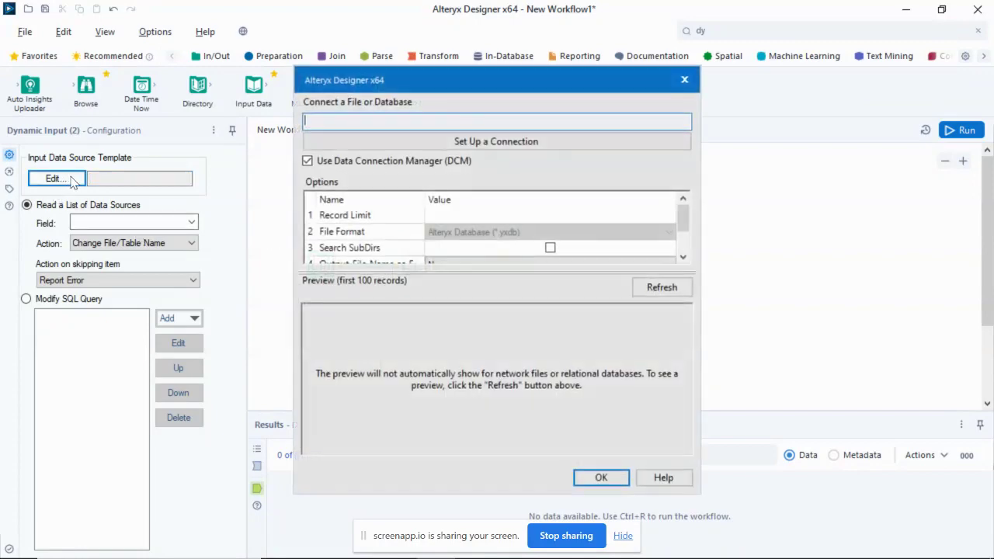
left_click(501, 142)
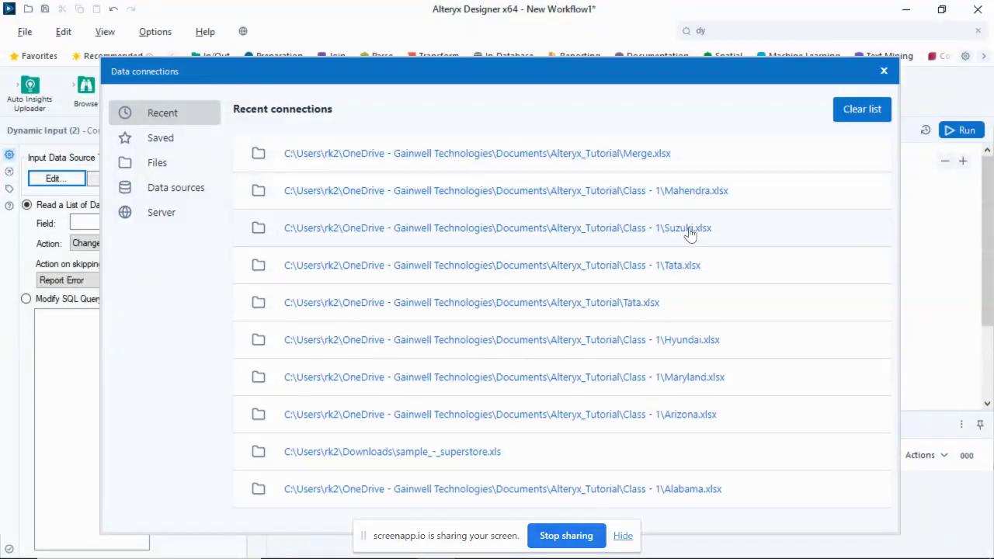
left_click(124, 167)
left_click(594, 164)
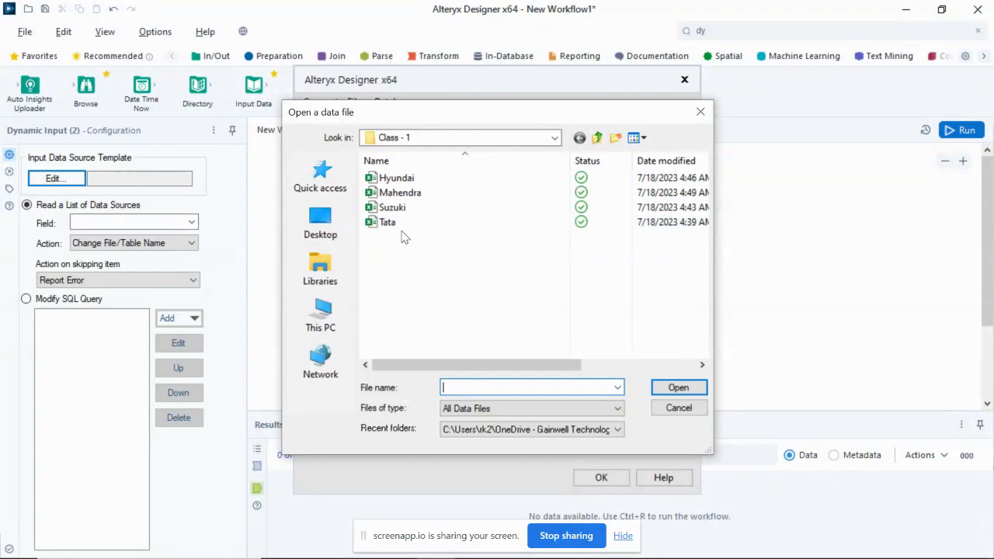
left_click(398, 226)
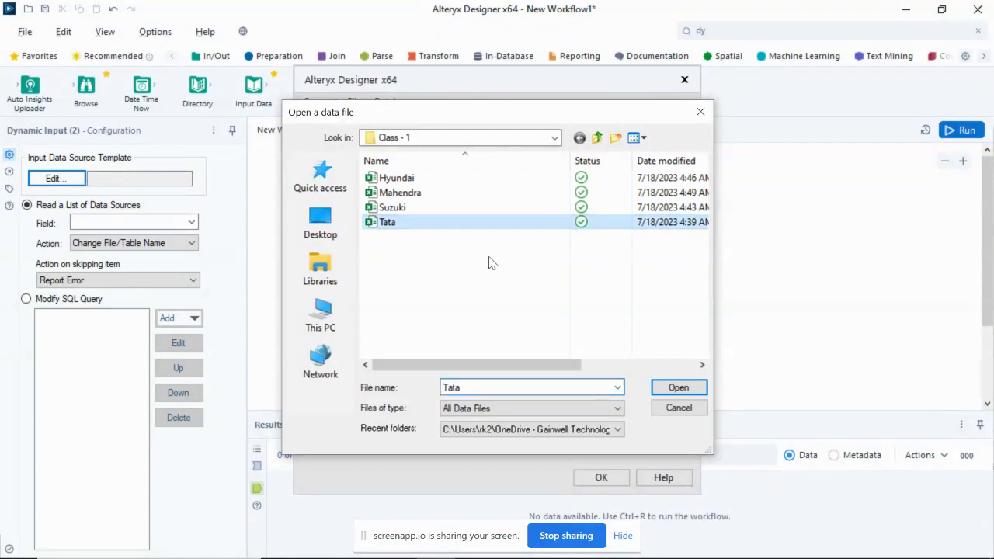
left_click(668, 388)
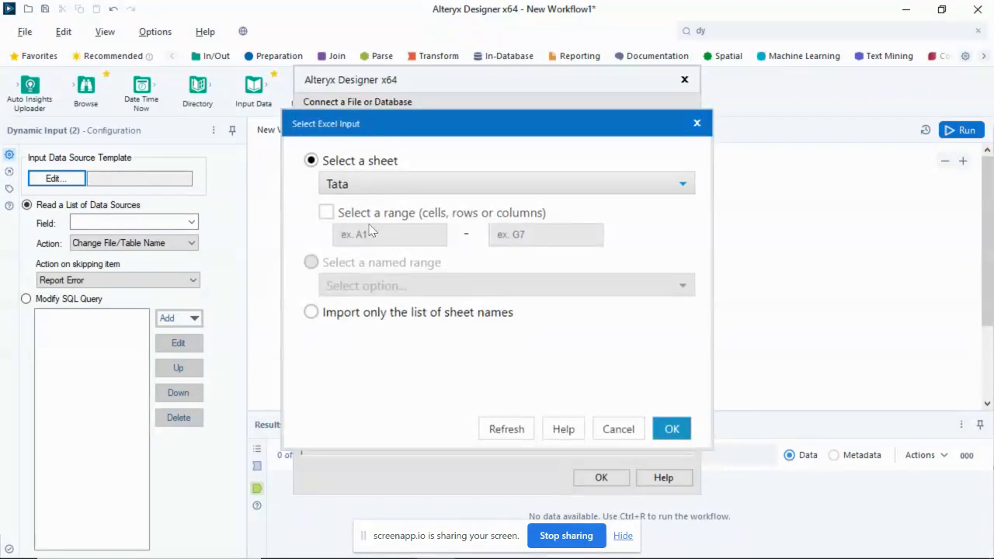
left_click(670, 429)
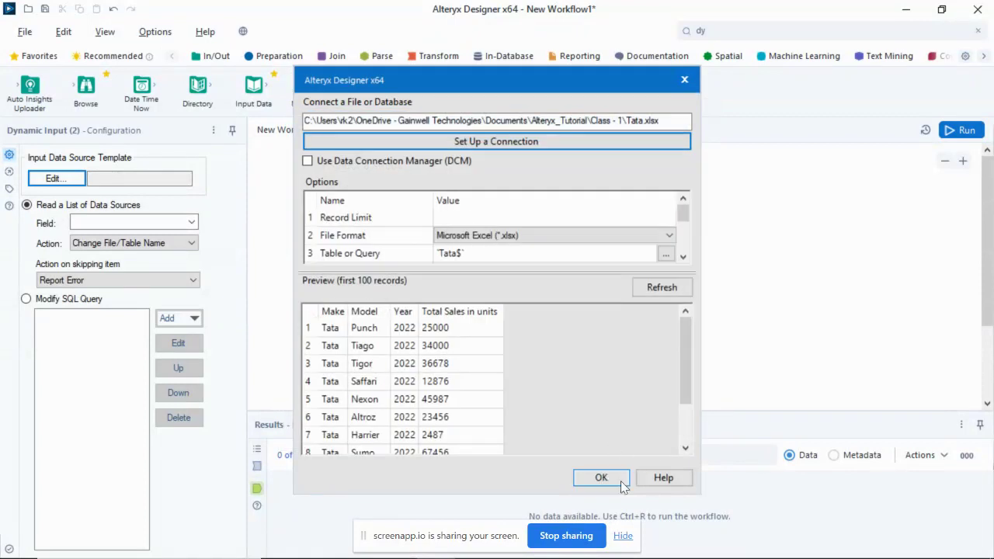
left_click(617, 479)
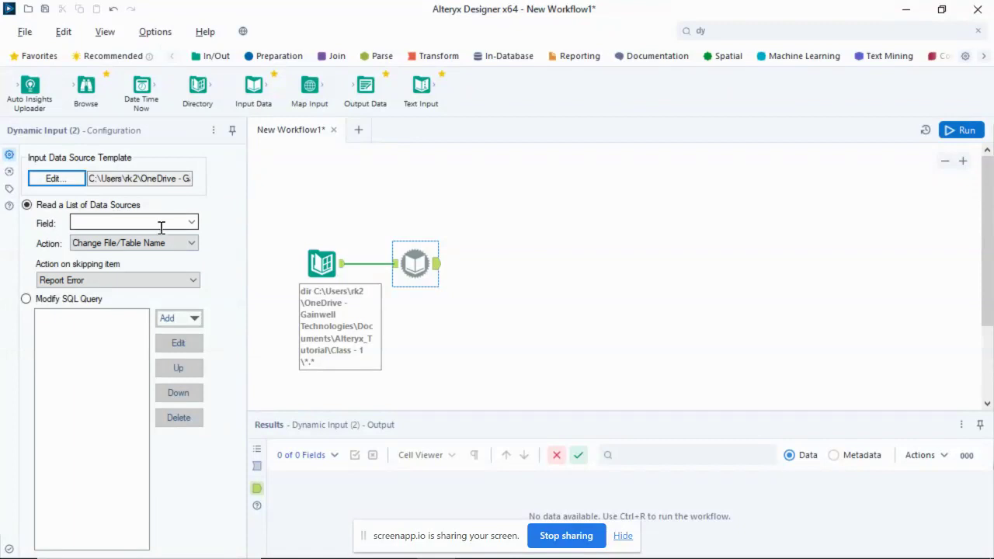
Configure the Dynamic Input to read the list of data sources from the FullPath field with the action Change Entire File Path
left_click(191, 223)
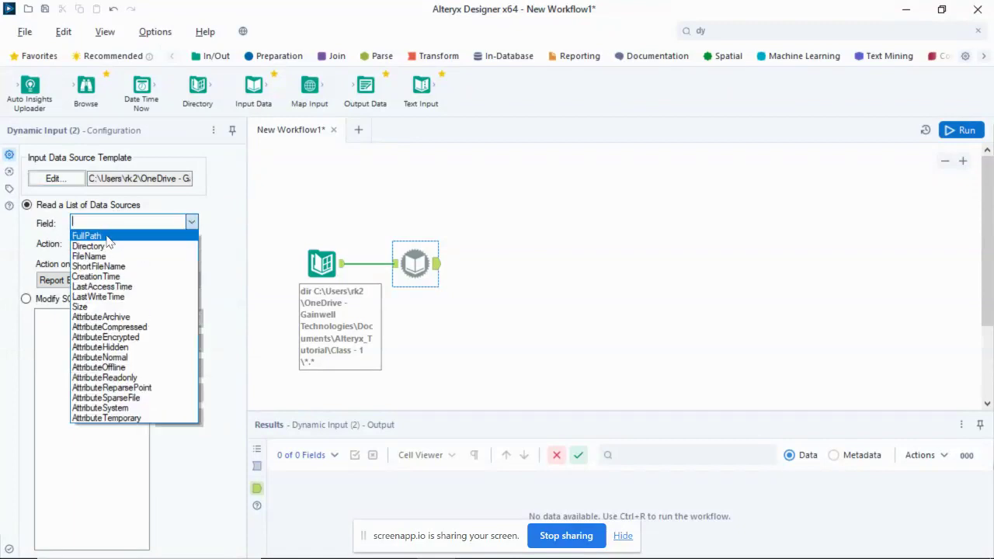
left_click(93, 232)
left_click(95, 280)
left_click(95, 281)
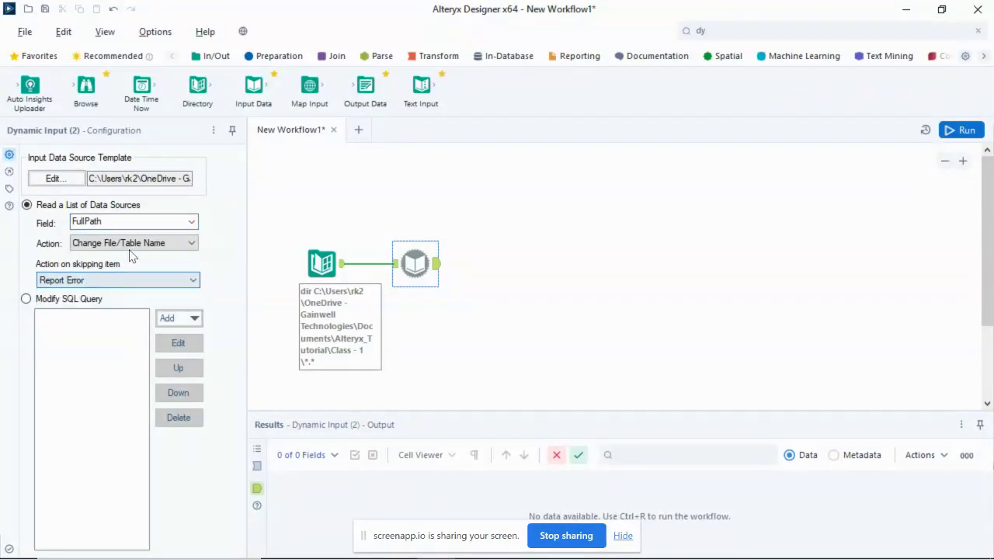
left_click(129, 243)
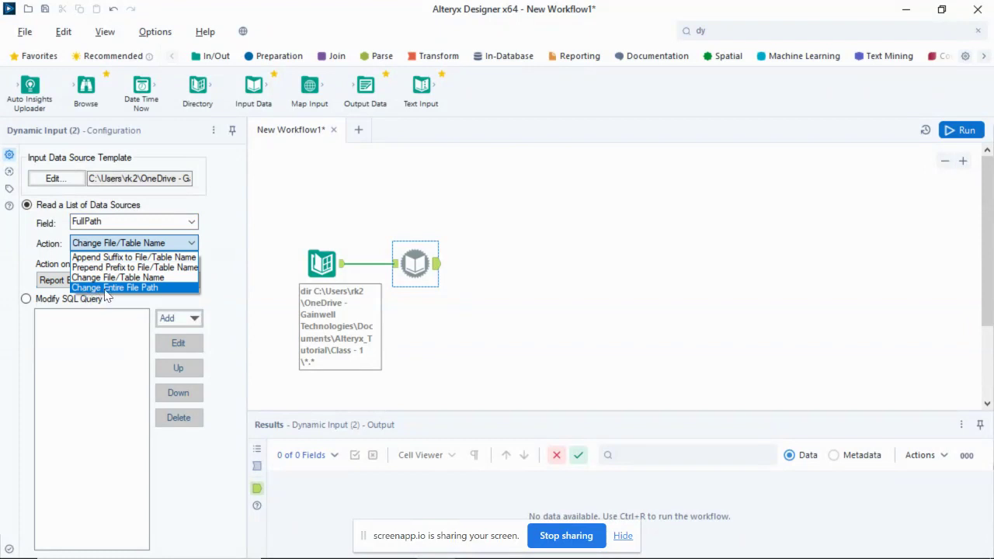
left_click(93, 288)
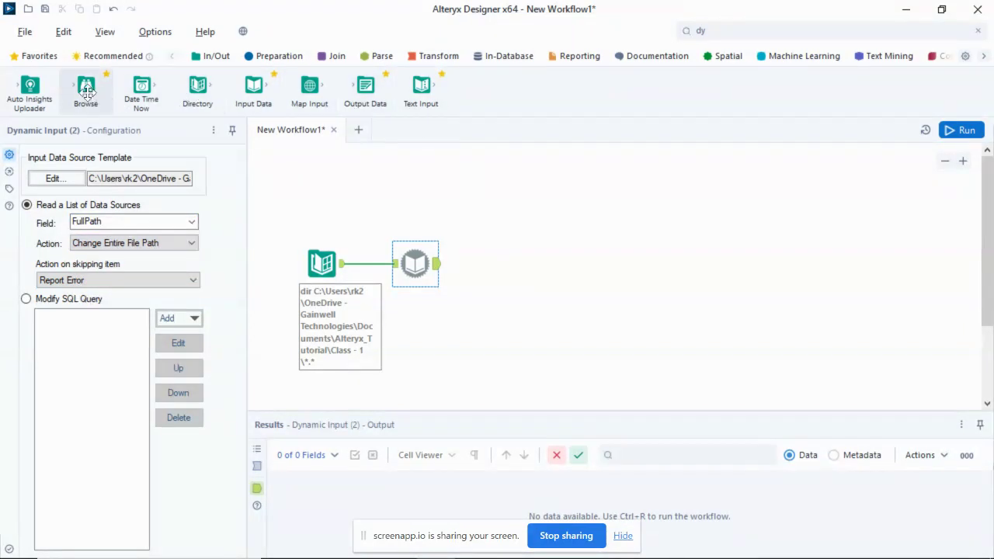
Connect a Browse tool to the Dynamic Input's output and run the workflow
left_click_drag(85, 90, 499, 265)
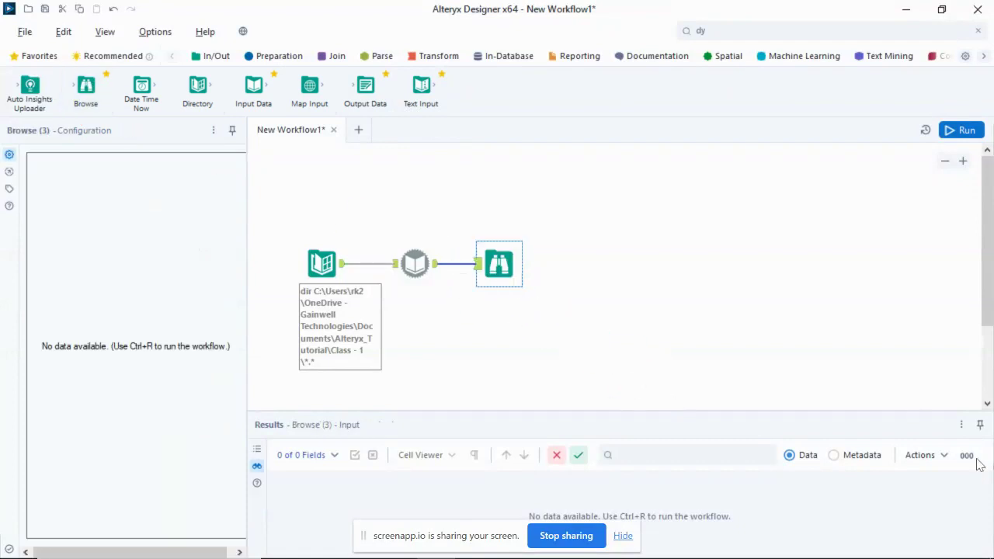
left_click(961, 130)
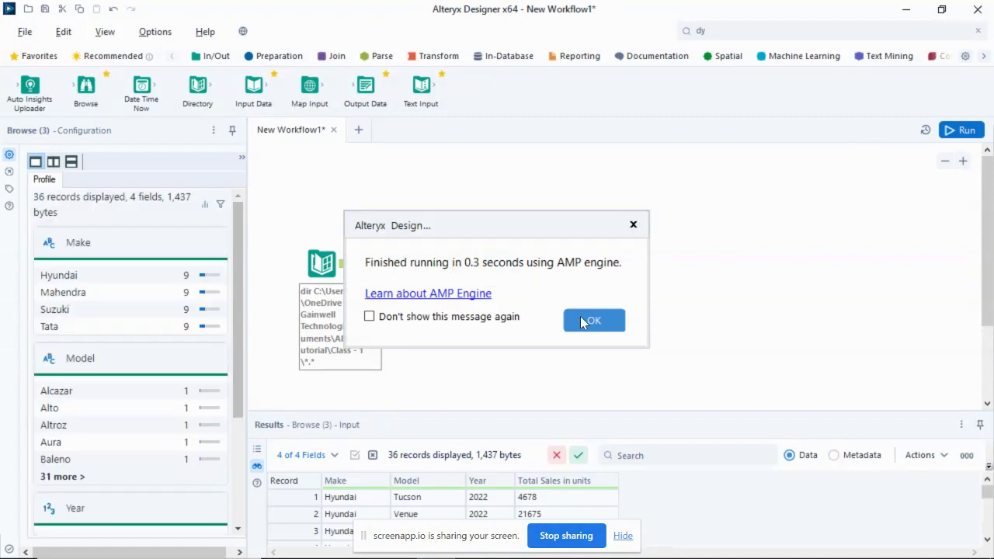
View all records of the Browse results in a new window and examine the combined rows of every make
left_click(583, 320)
left_click(961, 424)
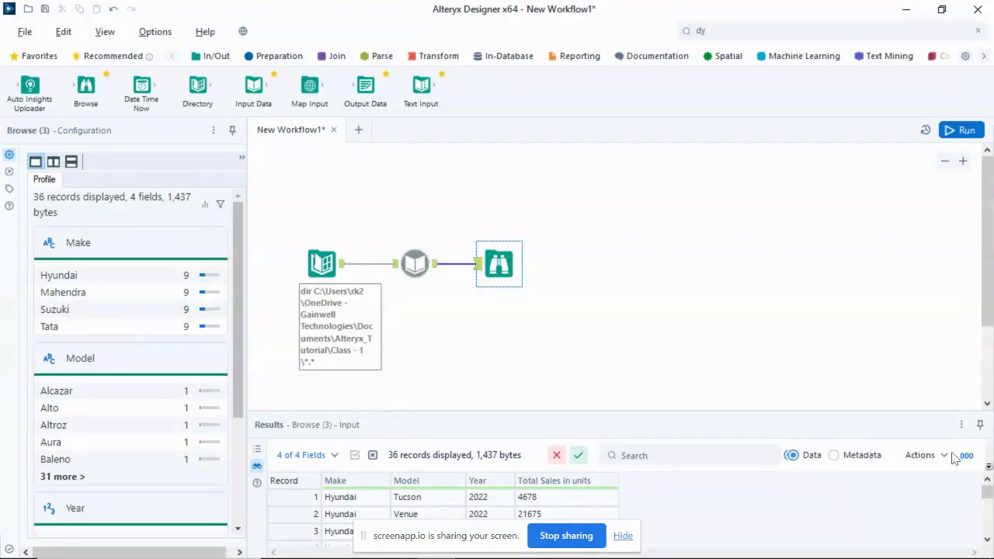
left_click(921, 455)
mouse_move(905, 512)
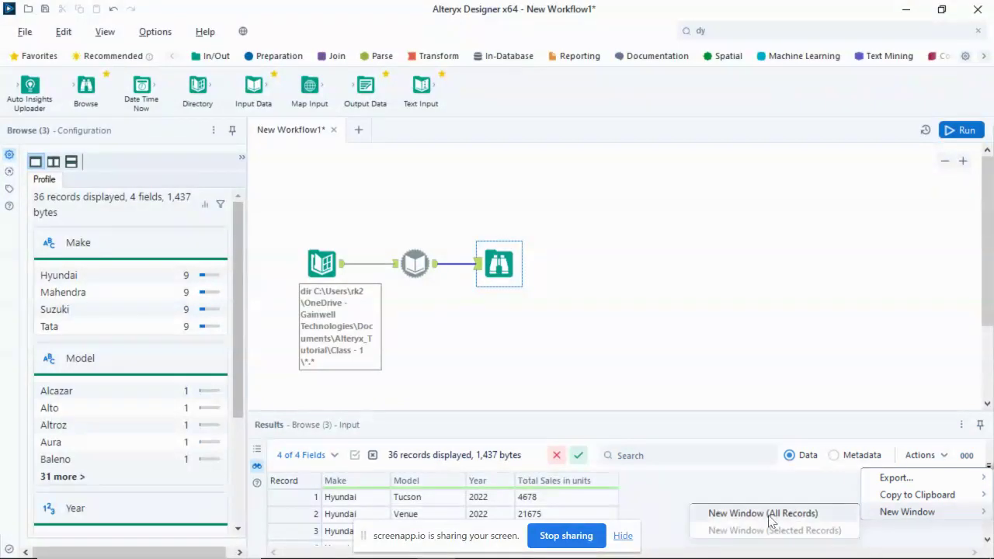
left_click(771, 515)
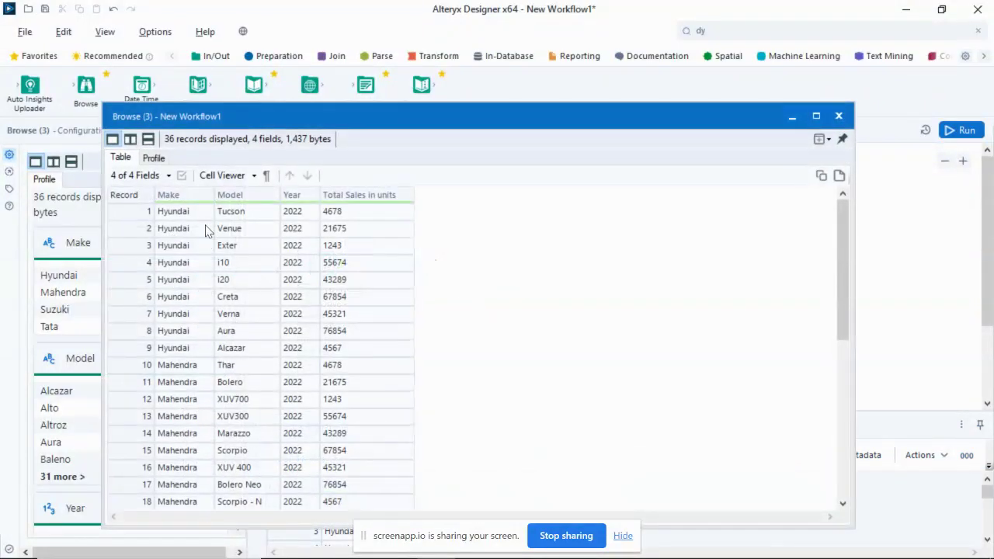
scroll(178, 277, "down", 6)
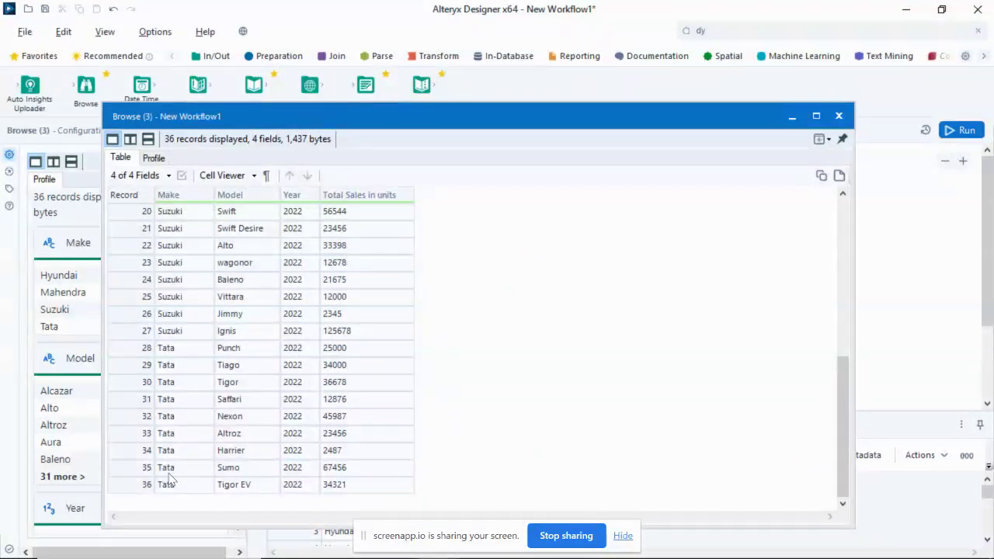
scroll(182, 443, "up", 2)
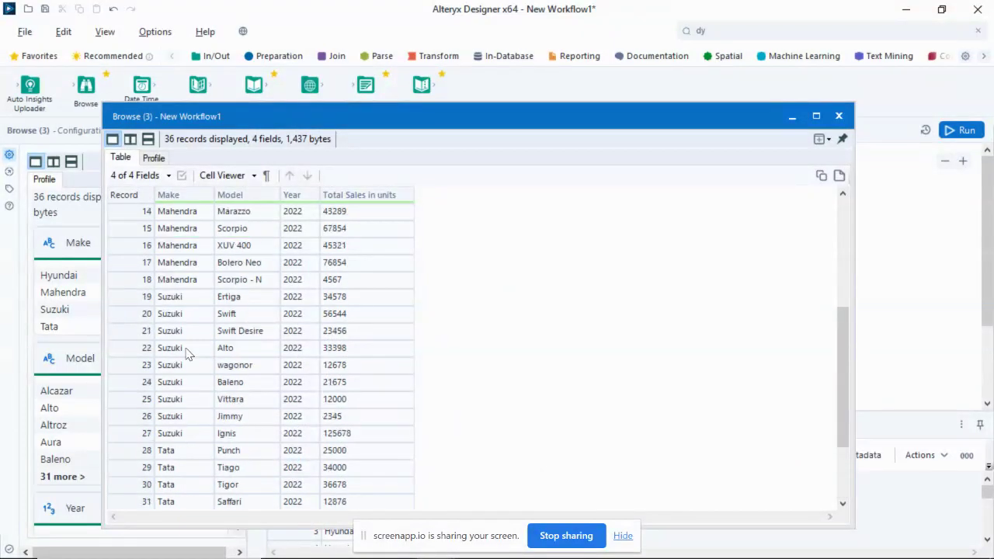
scroll(194, 284, "up", 4)
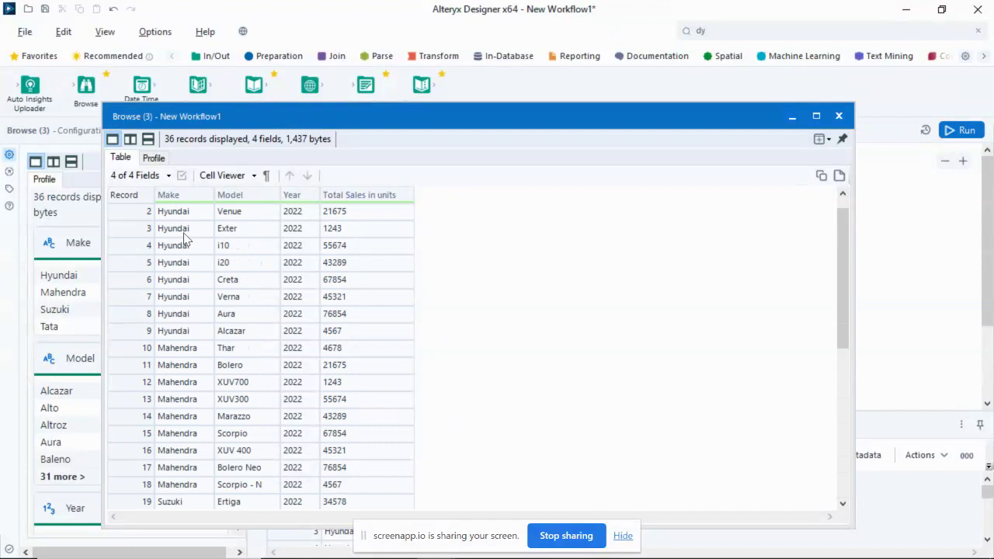
scroll(244, 225, "down", 4)
scroll(237, 264, "up", 4)
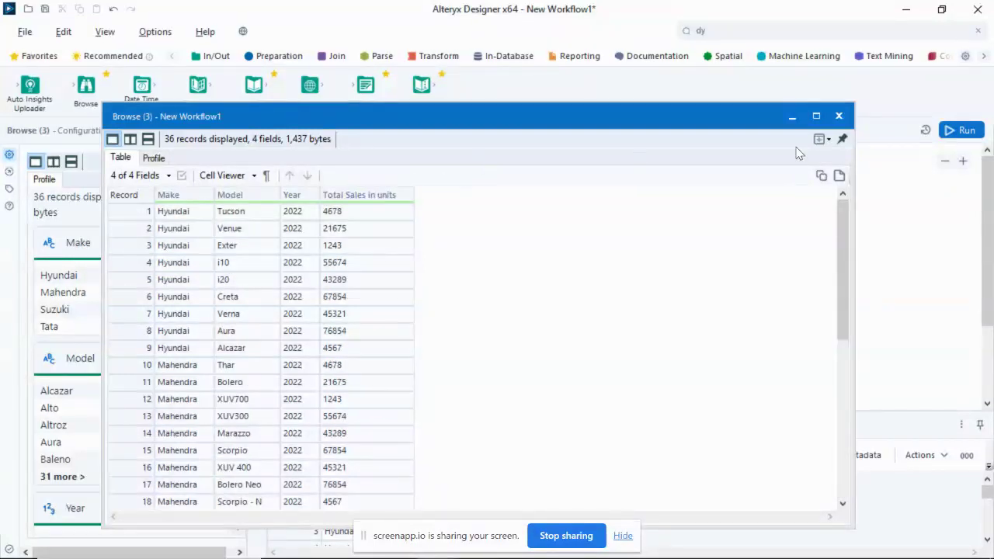
left_click(838, 116)
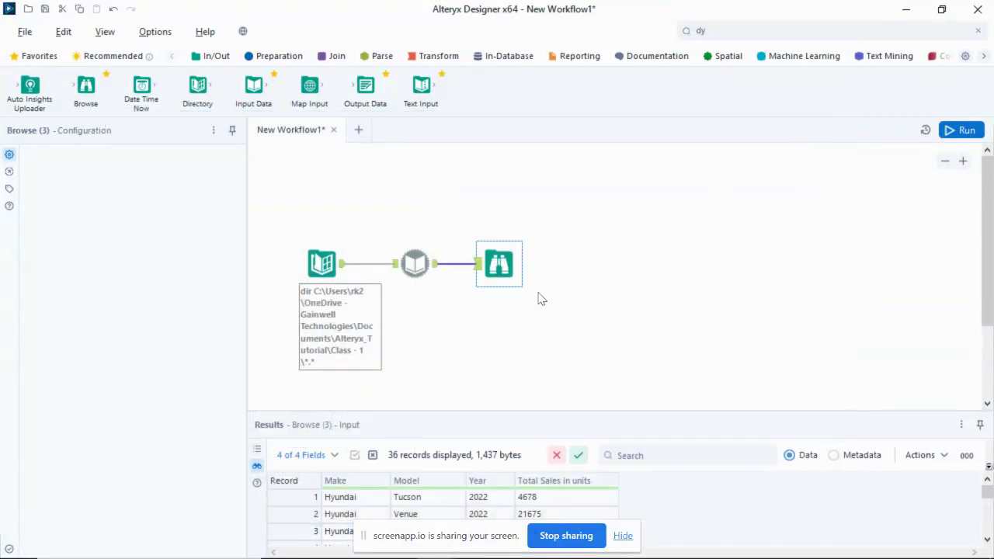
Replace the Browse tool with an Output Data tool connected to the Dynamic Input's output
left_click_drag(586, 215, 488, 292)
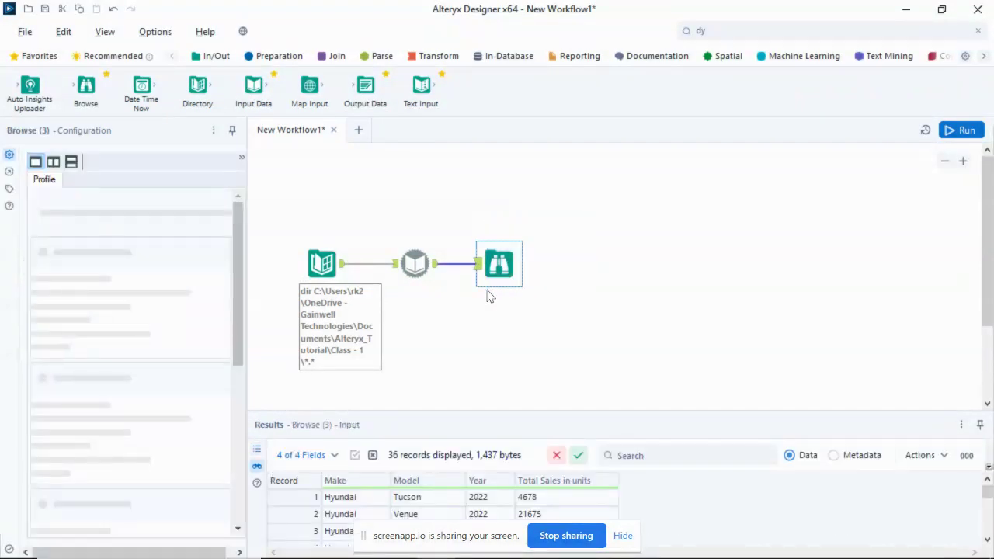
key("Delete")
left_click_drag(438, 240, 392, 287)
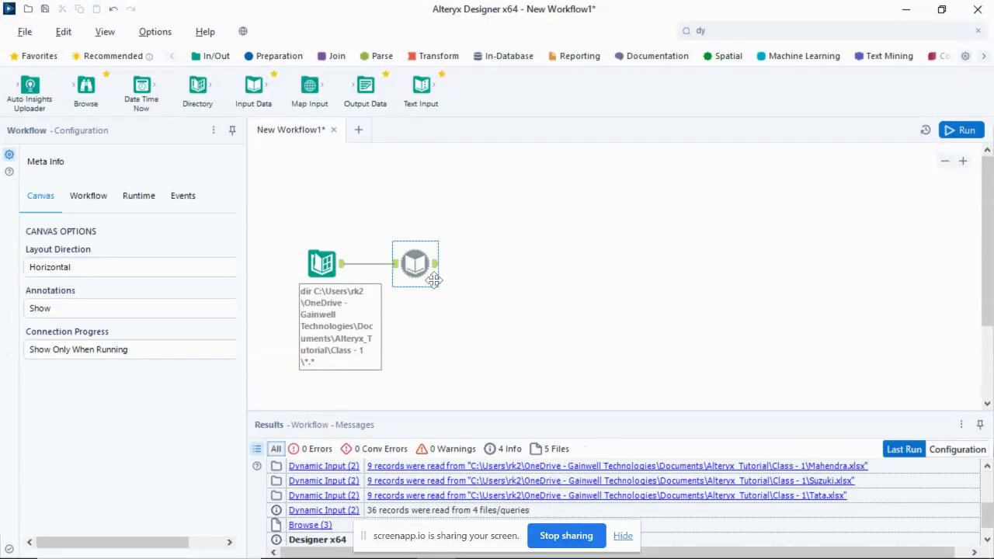
left_click(511, 290)
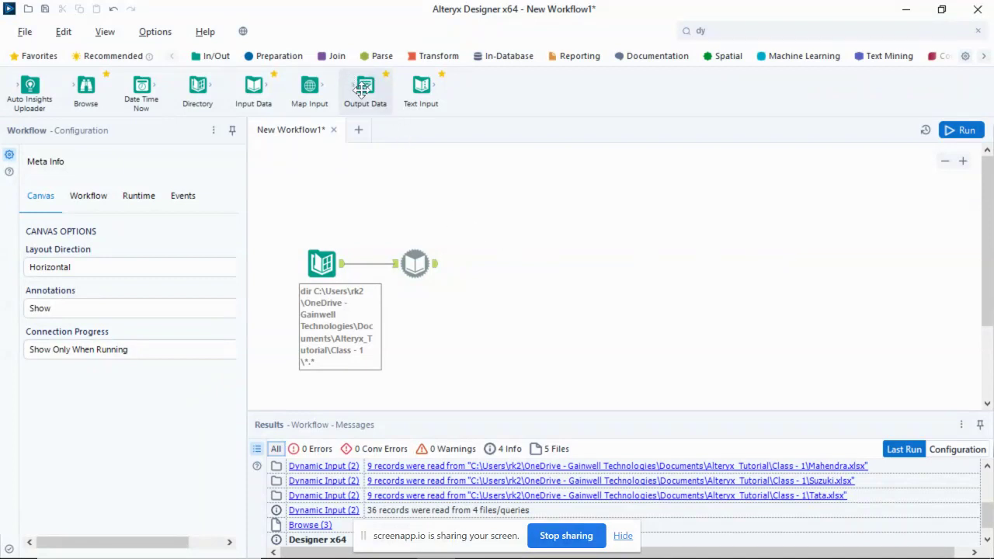
left_click_drag(362, 90, 536, 266)
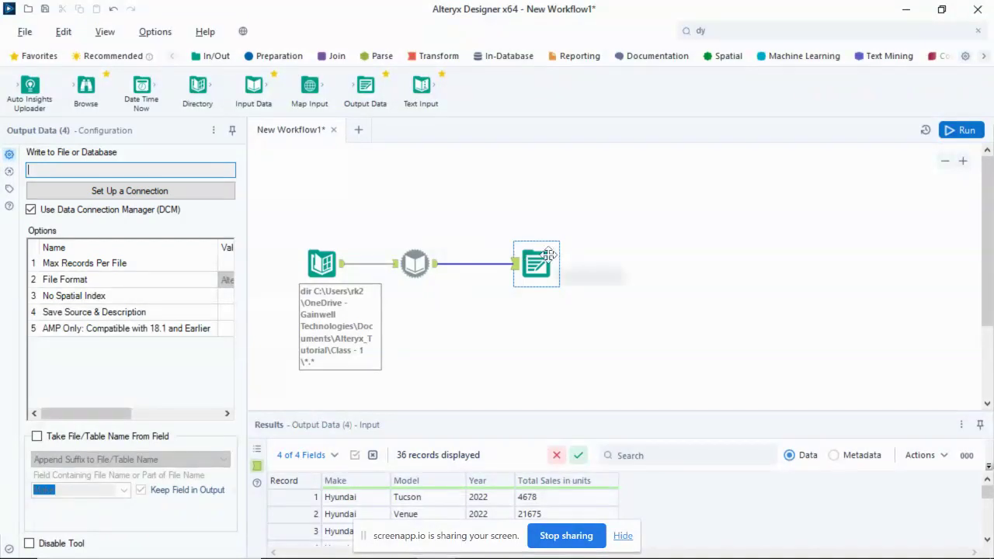
Set the output to the Car_Details sheet of a Microsoft Excel .xlsx file named Merge in the Alteryx_Tutorial folder, and run the workflow
left_click(129, 194)
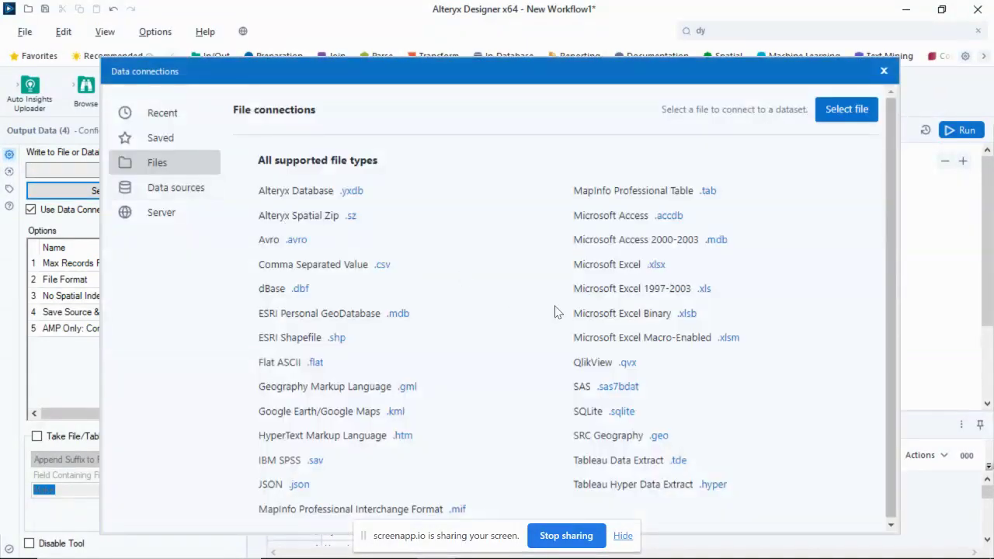
left_click(625, 271)
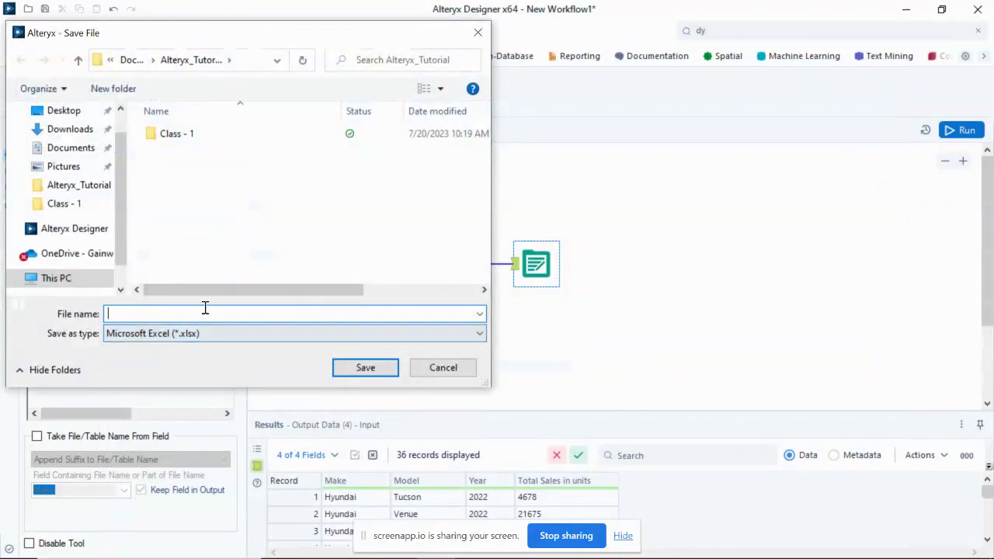
type("Merge")
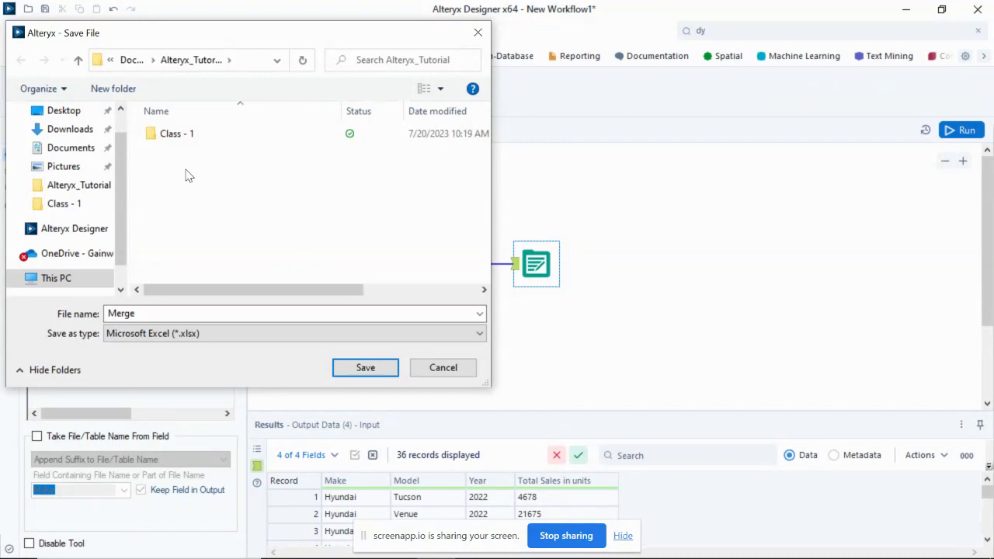
left_click(365, 368)
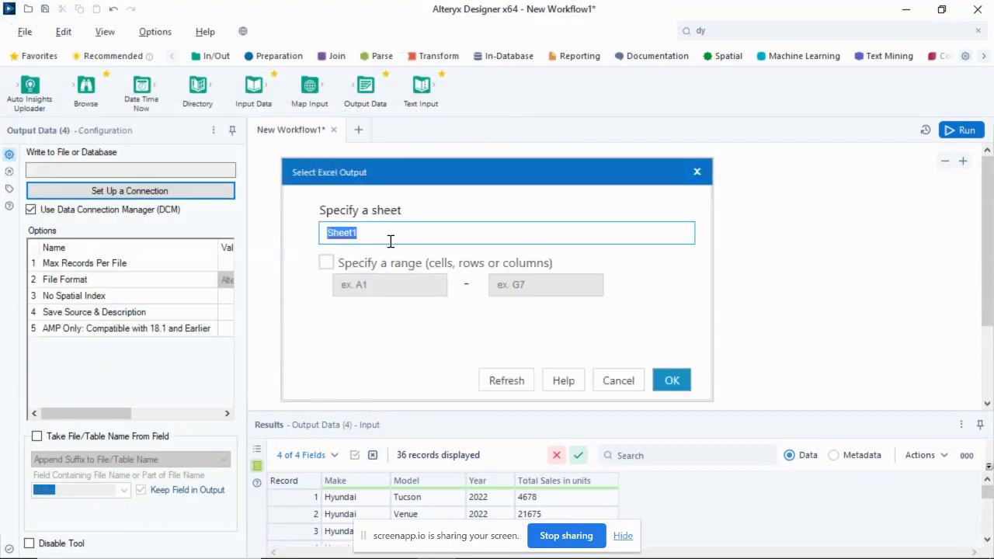
type("Car_Details")
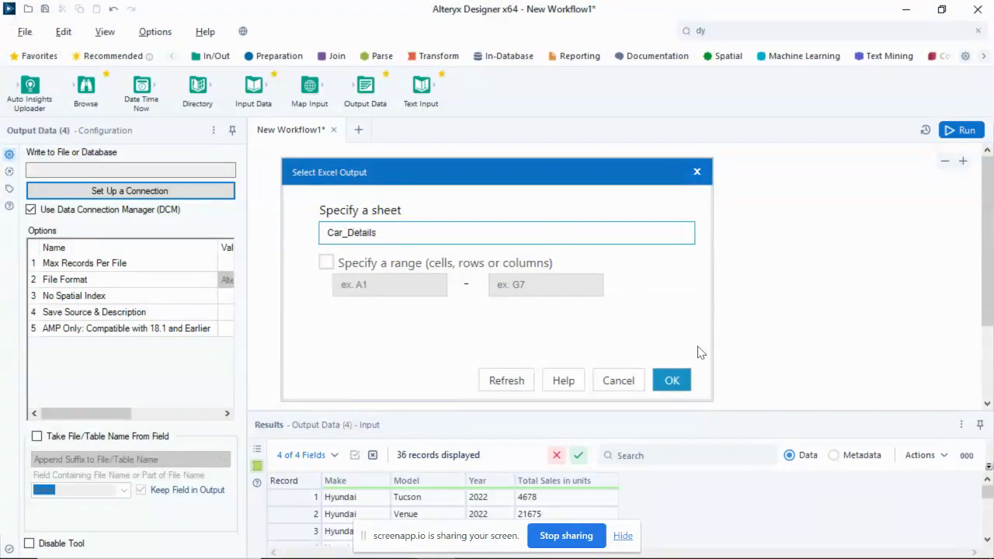
left_click(671, 380)
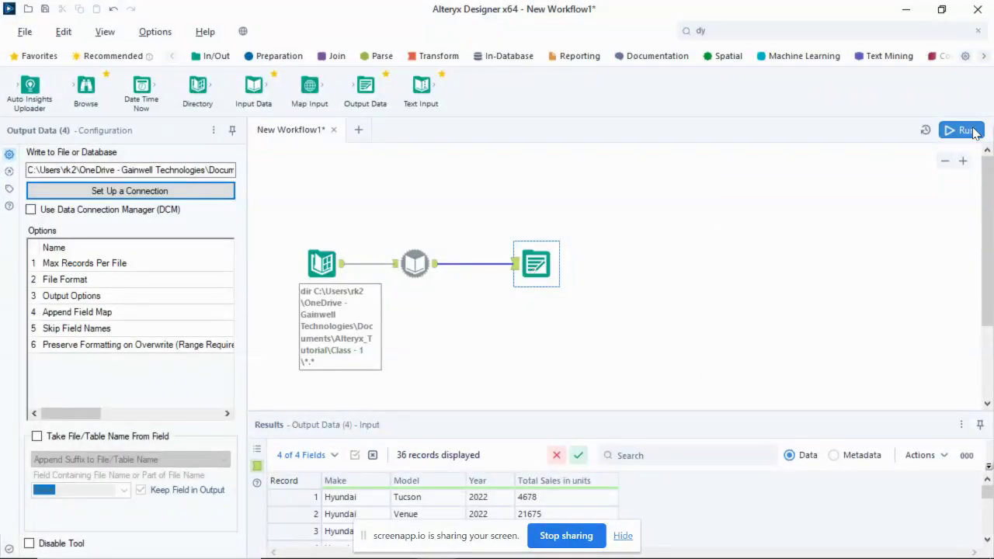
left_click(966, 130)
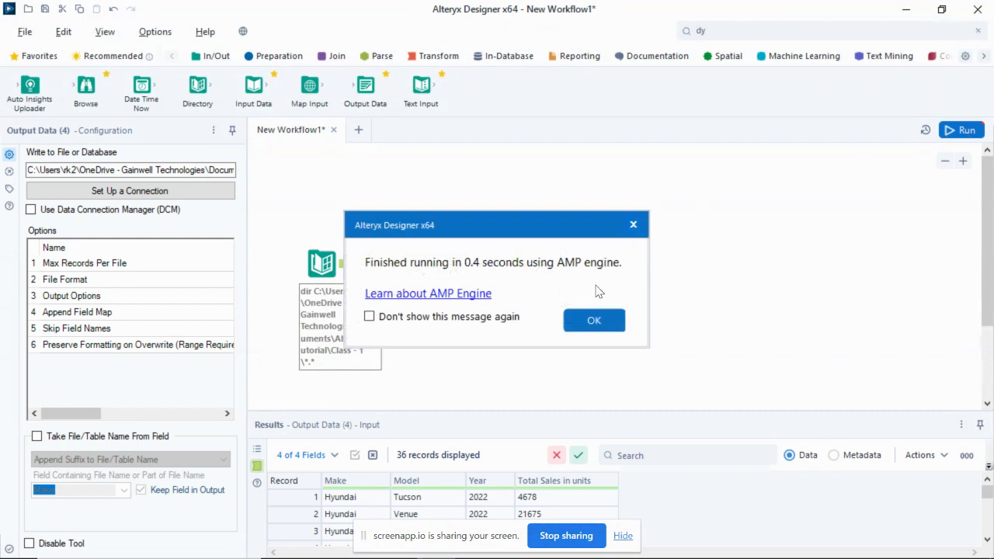
left_click(595, 319)
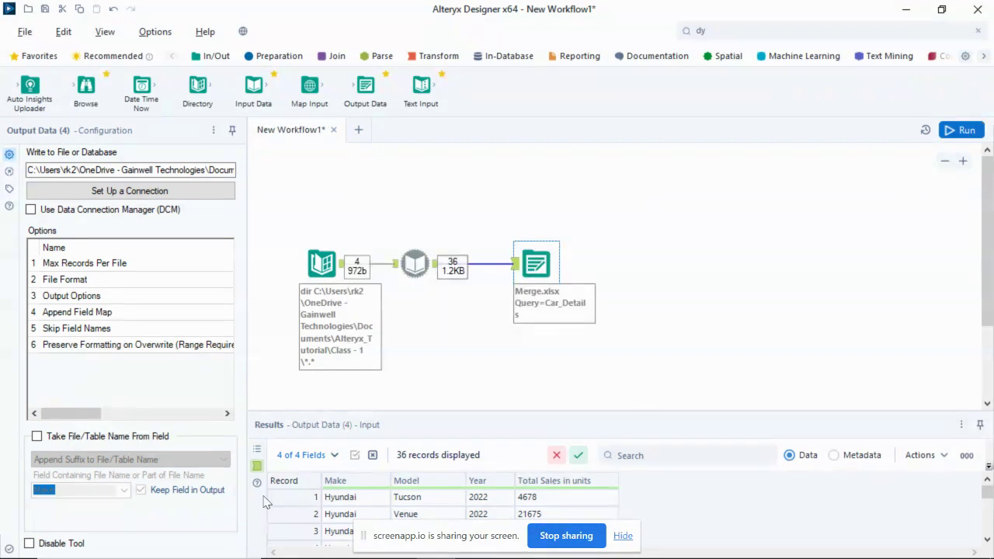
Switch to File Explorer and open the Merge workbook from the Alteryx_Tutorial folder
key("alt+Tab")
key("alt+Tab")
key("alt+Tab")
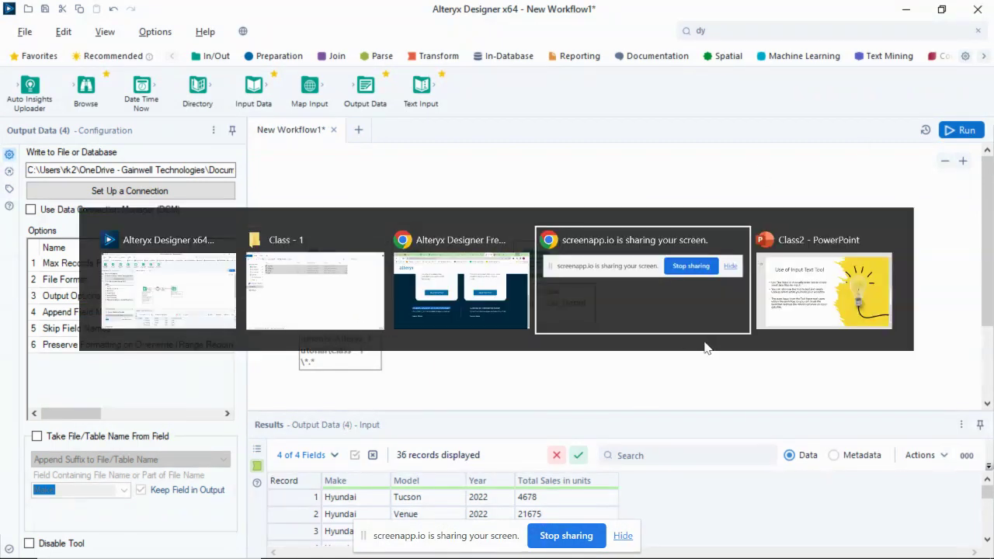
left_click(342, 307)
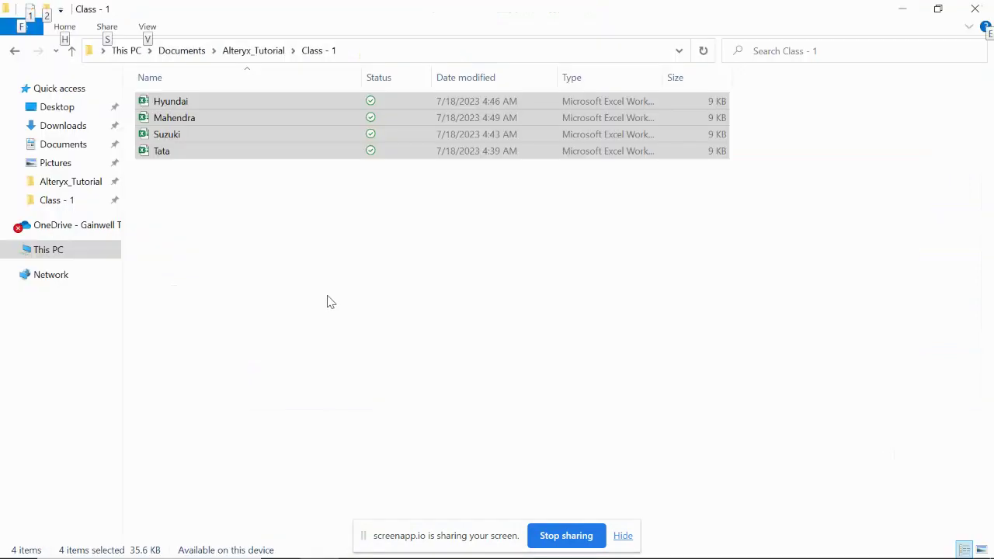
key("alt+Up")
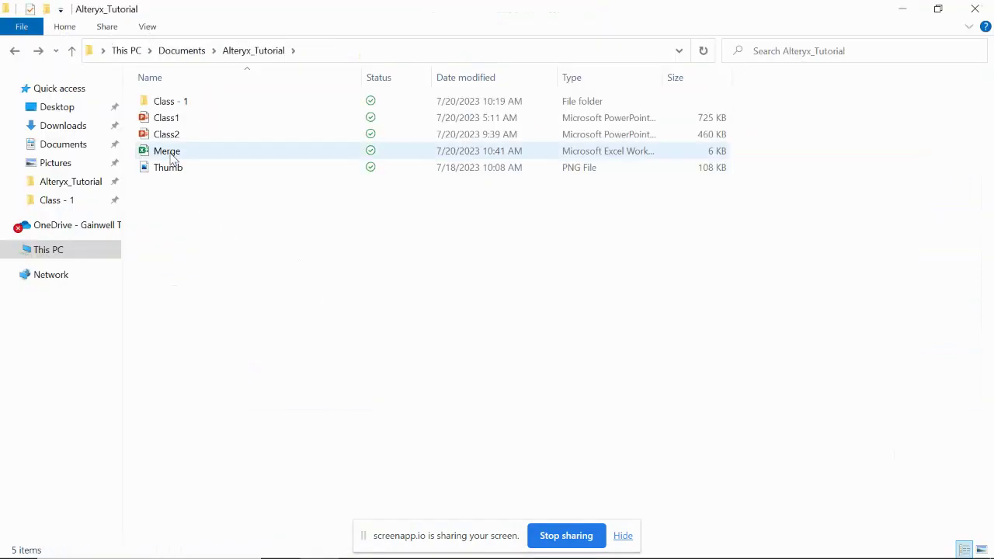
left_click(172, 156)
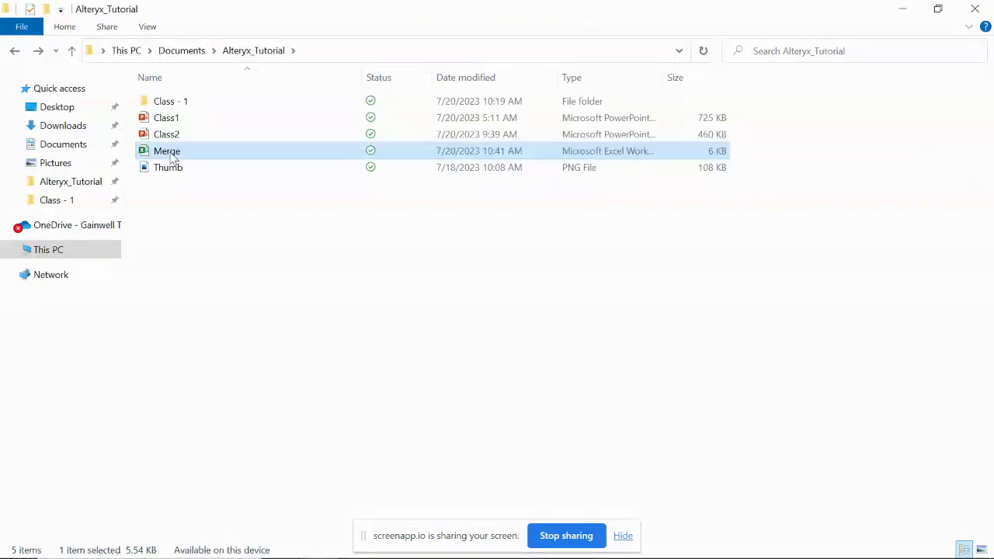
double_click(172, 154)
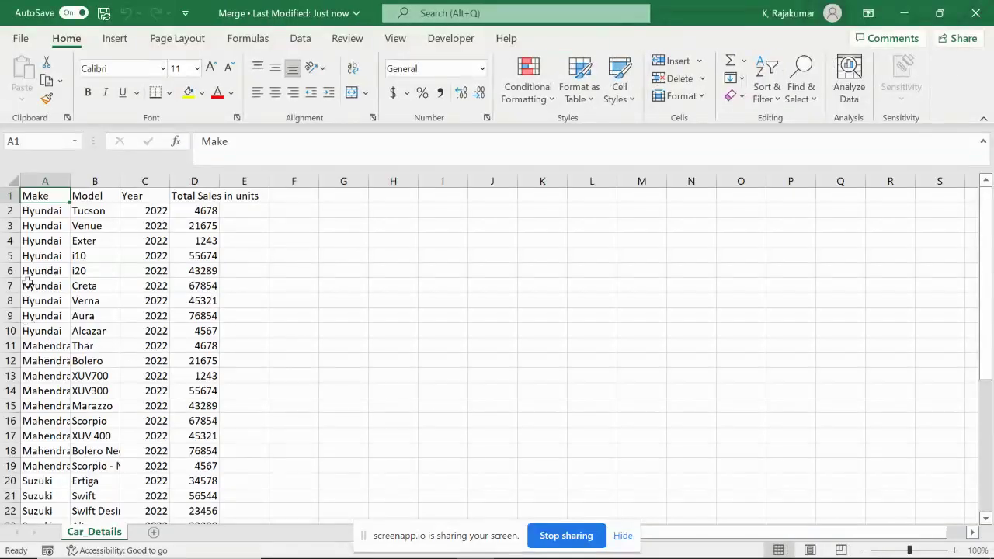
Widen column A of the Car_Details sheet, check the merged rows from first to last across the columns, and close the workbook
left_click_drag(70, 180, 99, 180)
left_click(64, 211)
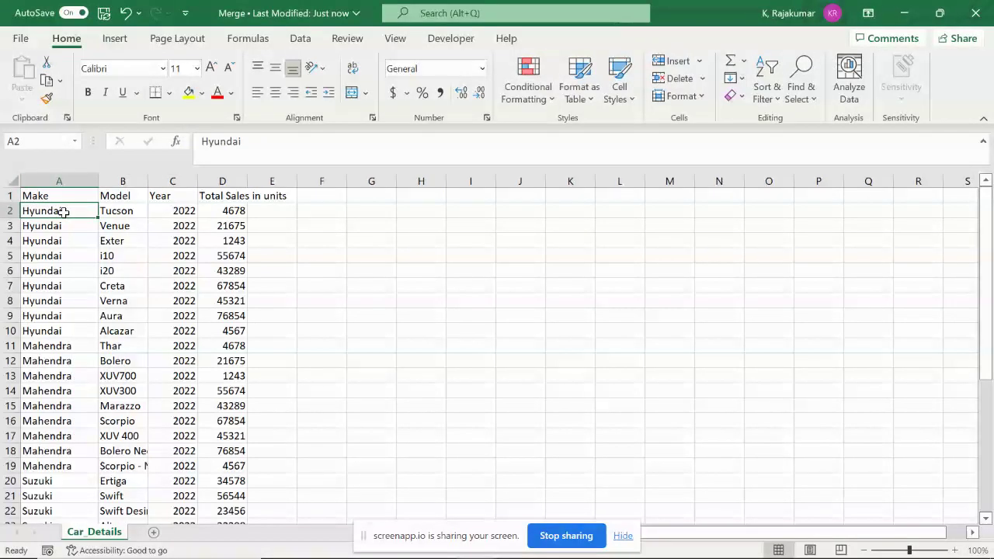
key("ctrl+shift+Down")
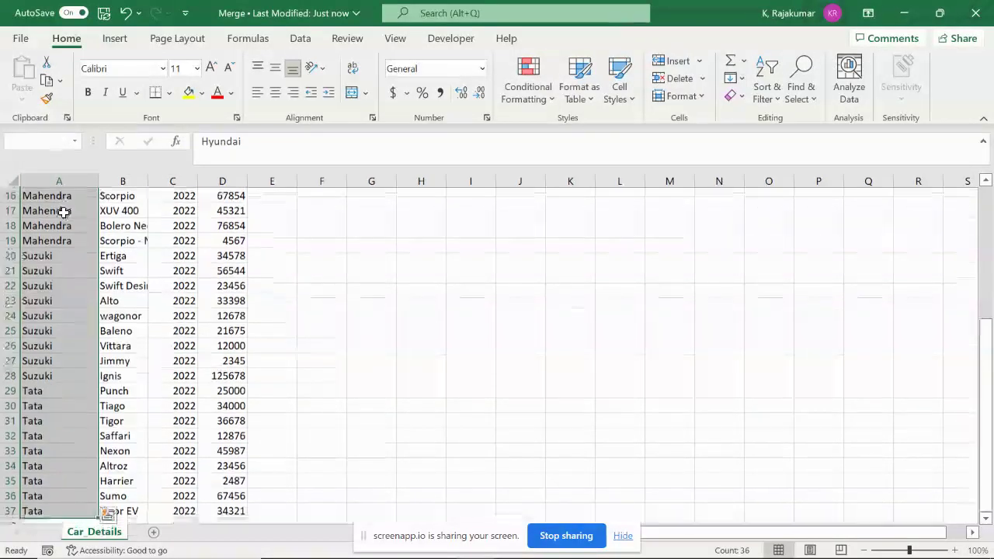
key("ctrl+Home")
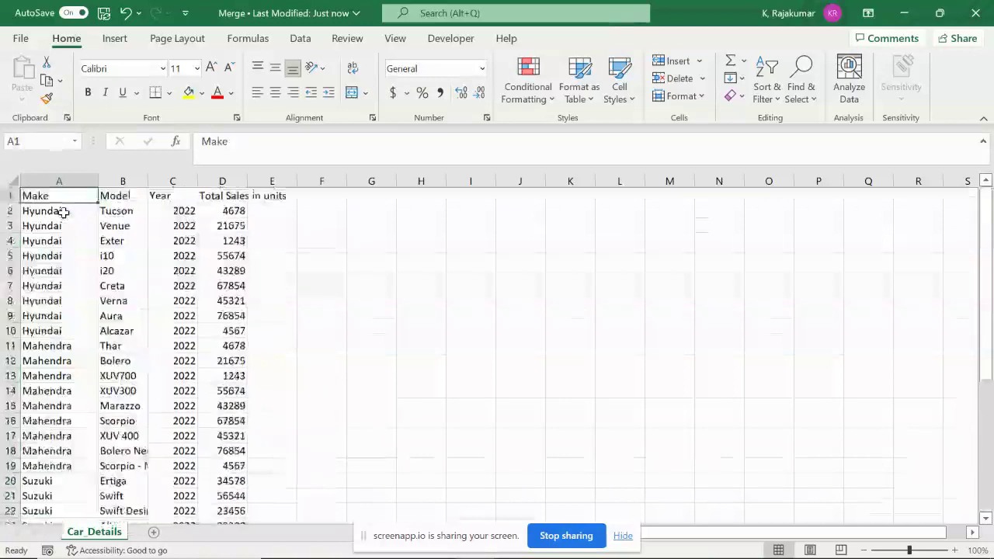
key("Right")
key("Right")
key("Down")
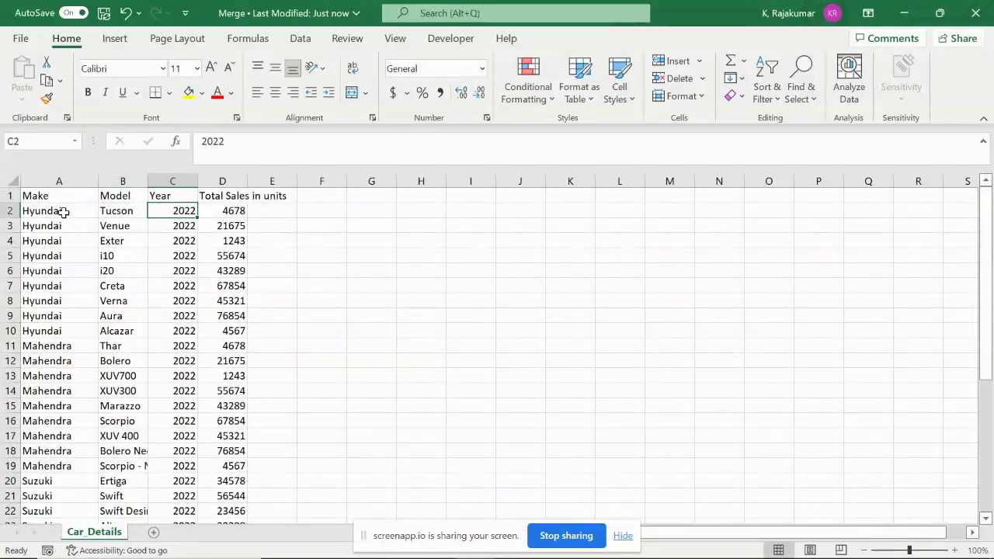
key("Down")
key("ctrl+Down")
key("Down")
key("Up")
key("Right")
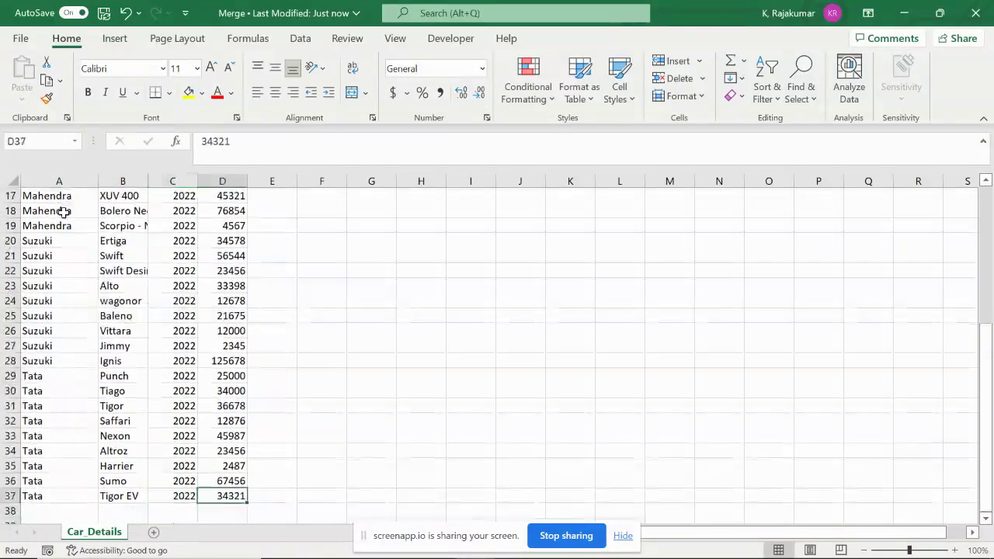
key("ctrl+Up")
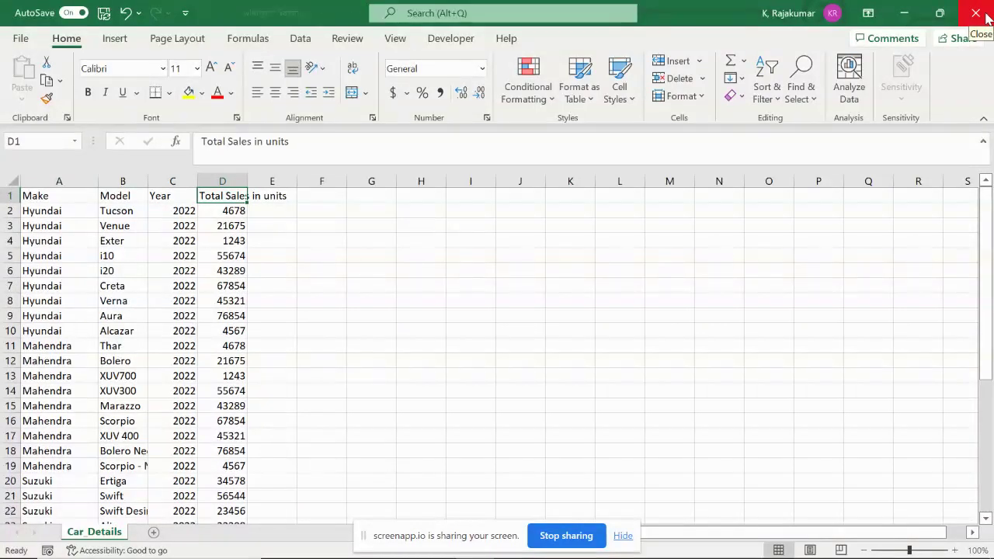
left_click(976, 13)
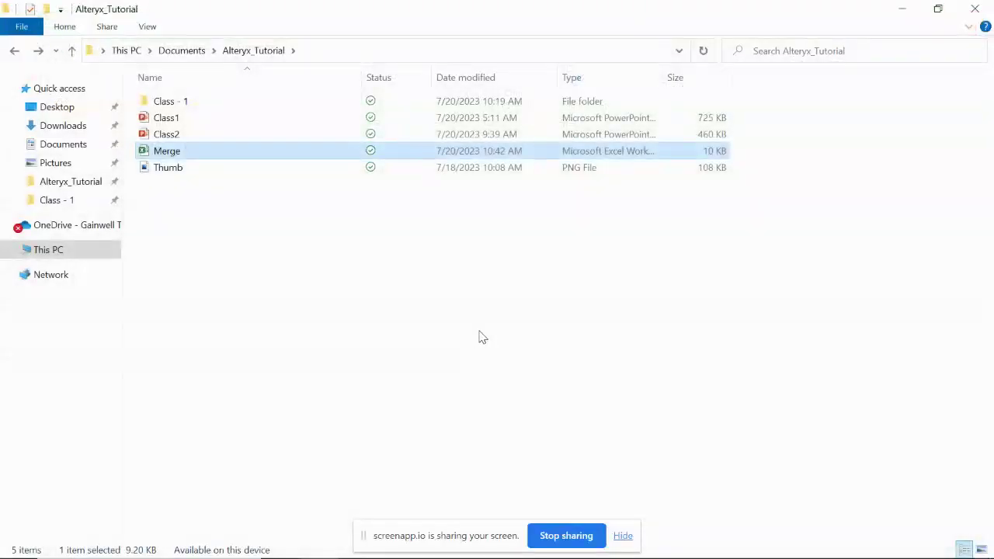
Switch back to Alteryx Designer and review the Dynamic Input and Output Data tools in the workflow
key("alt+Tab")
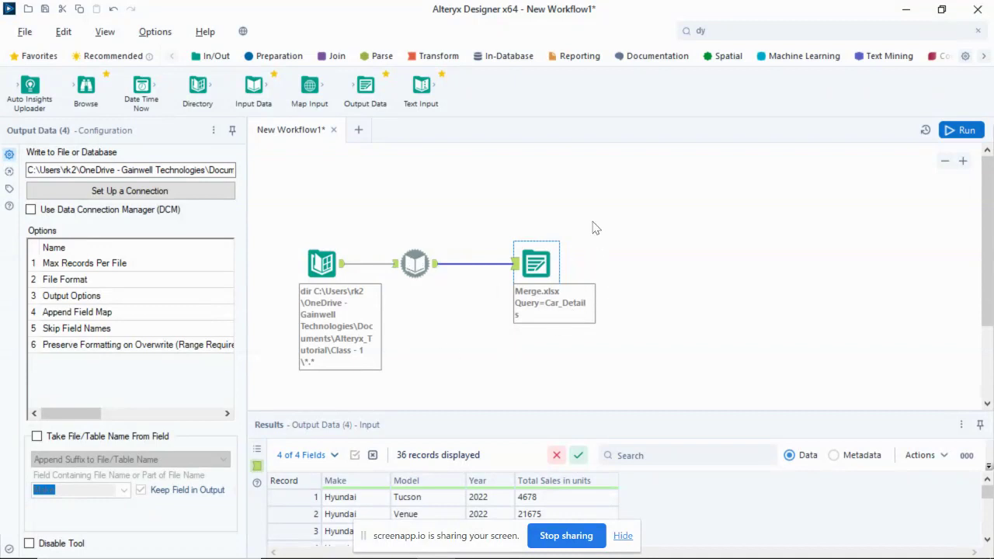
left_click_drag(578, 215, 484, 301)
left_click(417, 265)
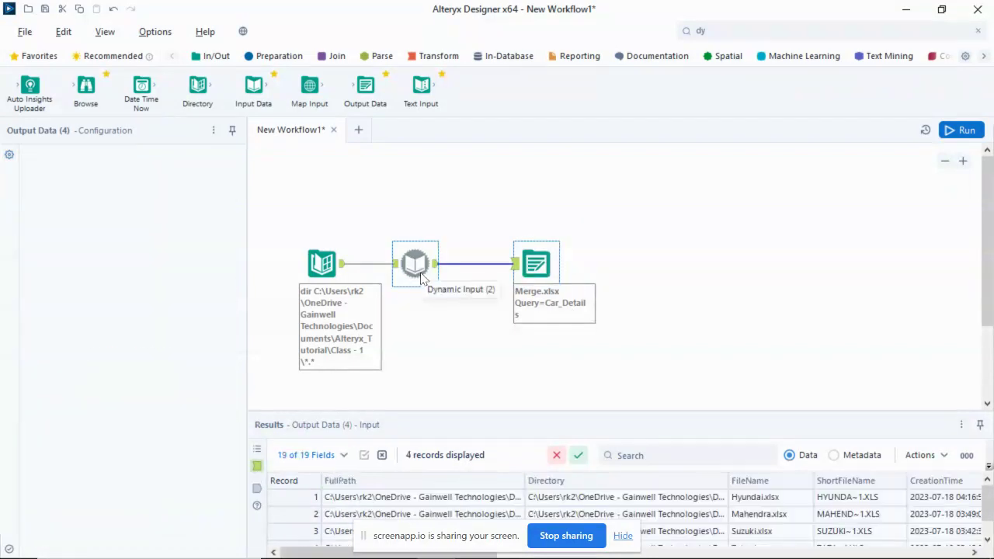
left_click(535, 262)
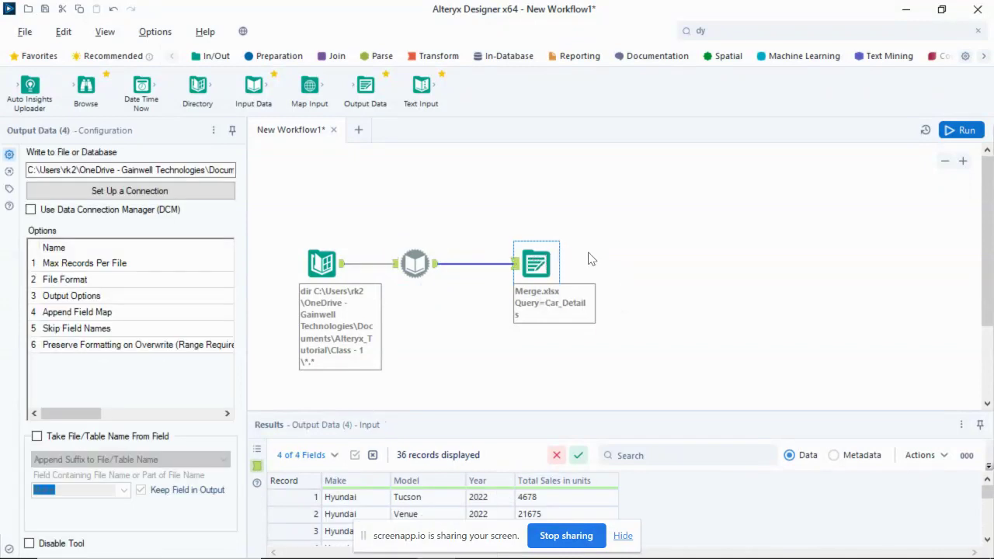
left_click(704, 266)
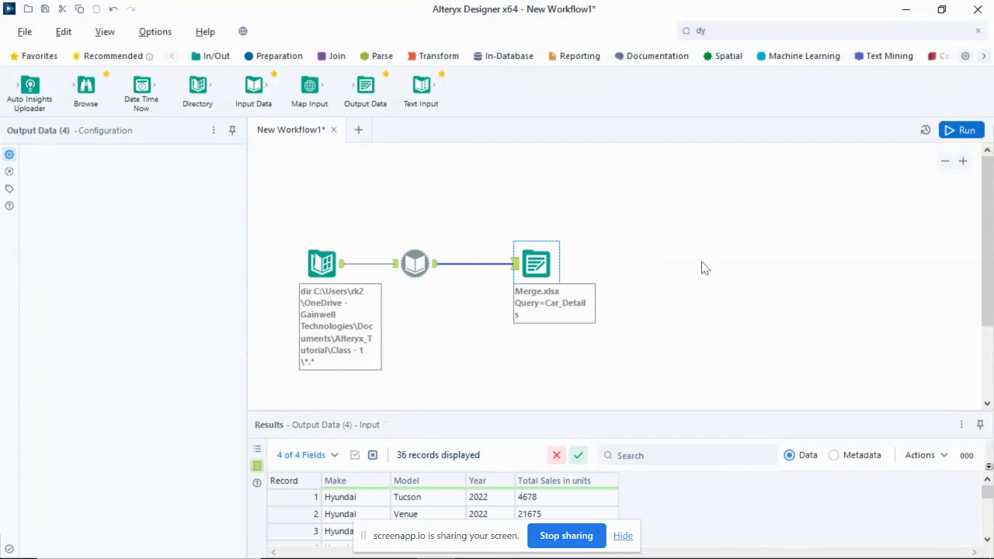
left_click(541, 268)
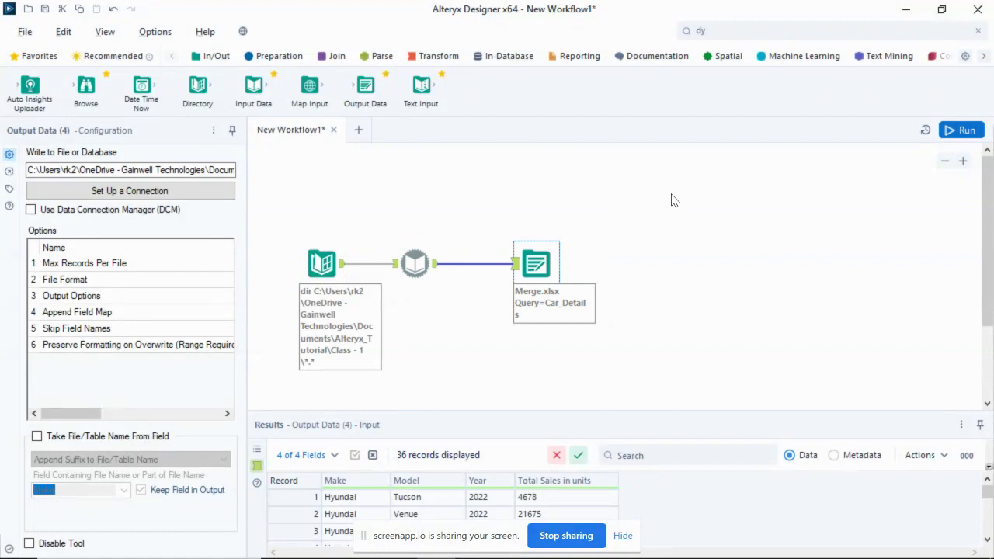
left_click(616, 269)
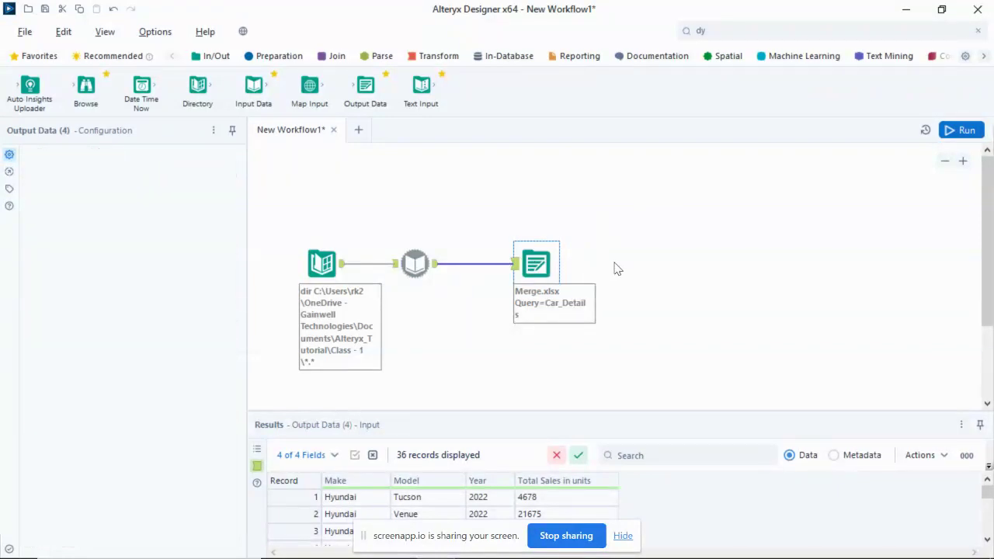
key("ctrl+r")
Set the Output Data tool to take the file/table name from the Make field with Change File/Table Name, and run the workflow
left_click(536, 266)
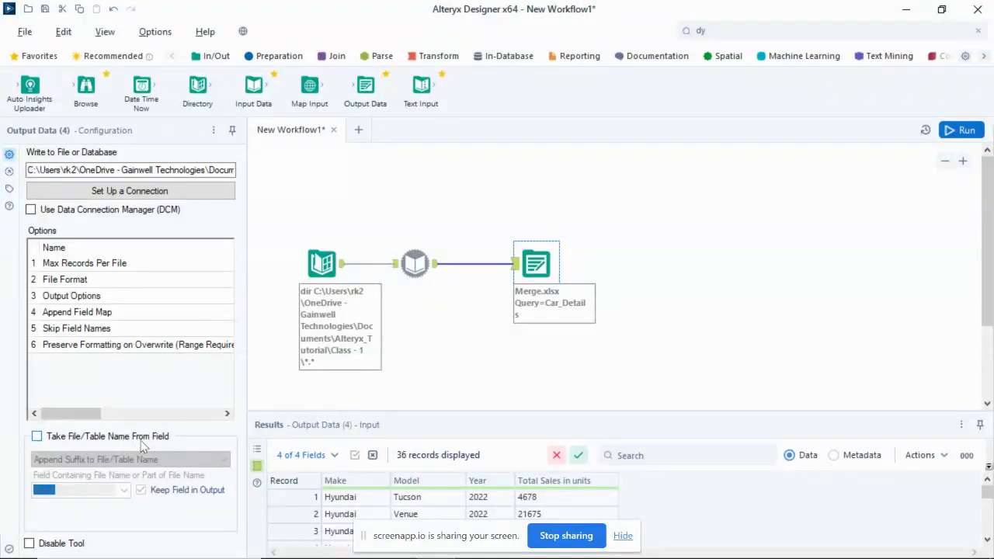
left_click(36, 438)
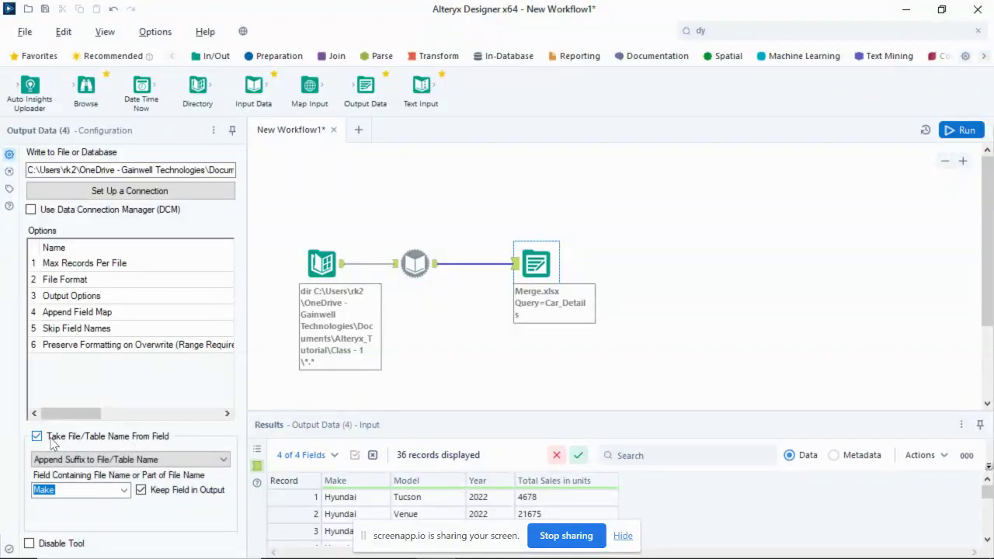
left_click(101, 460)
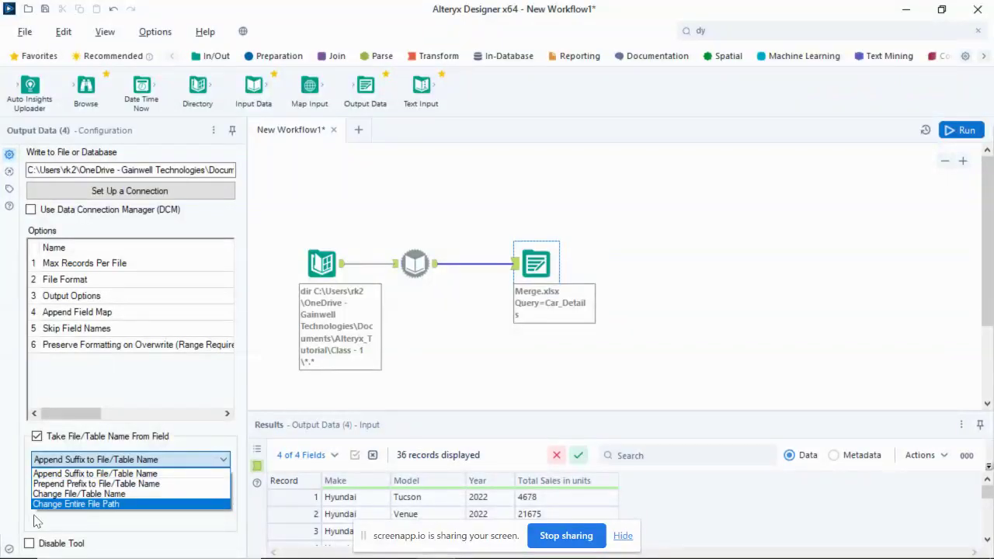
left_click(95, 493)
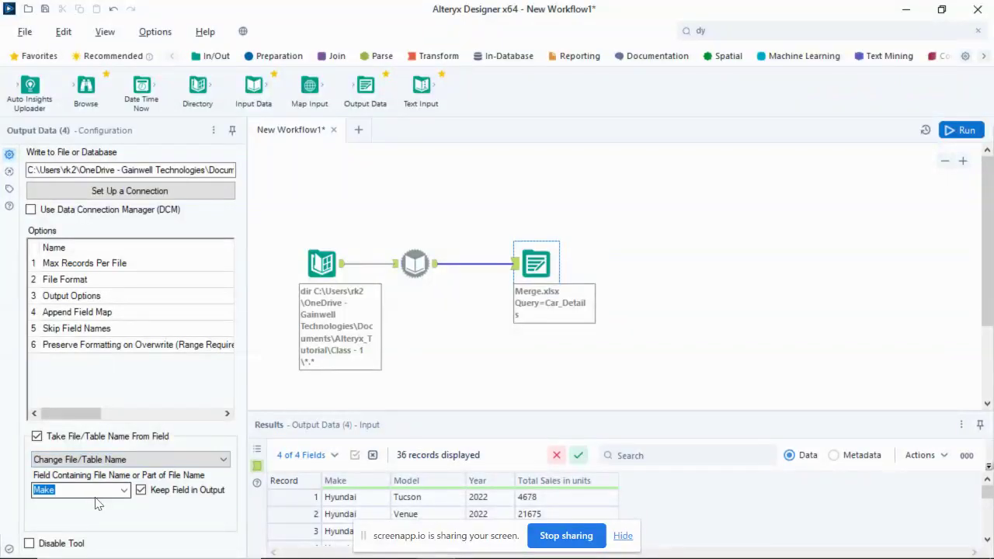
left_click(124, 491)
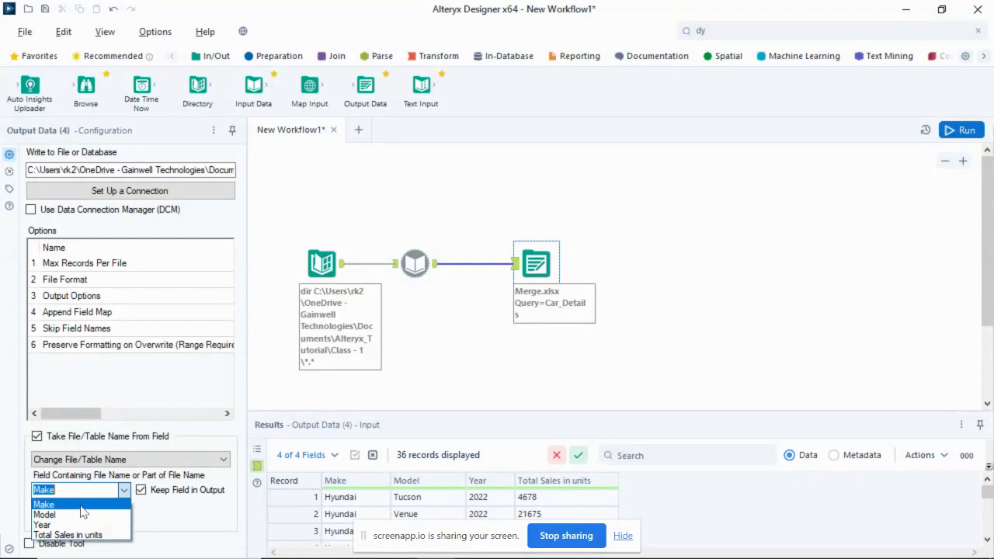
left_click(83, 509)
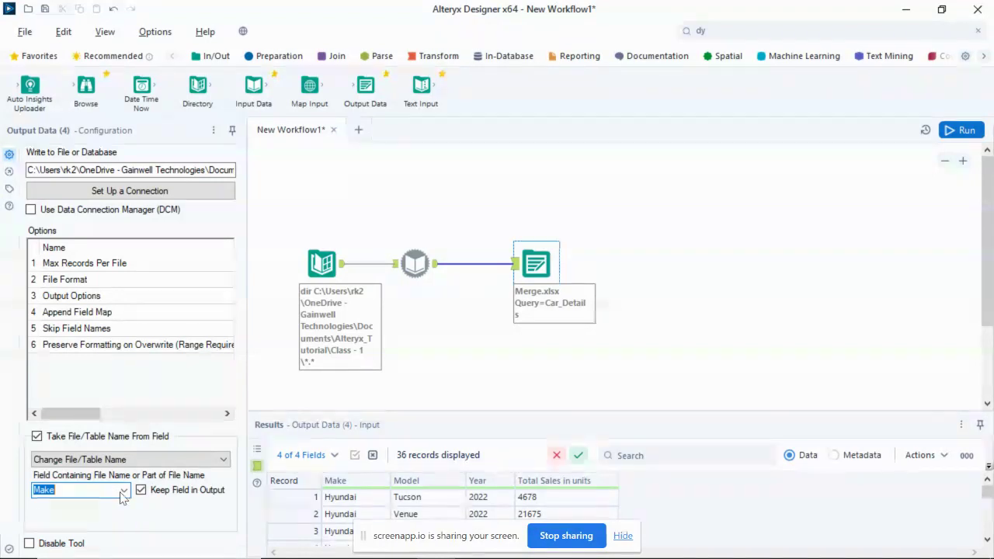
left_click(123, 491)
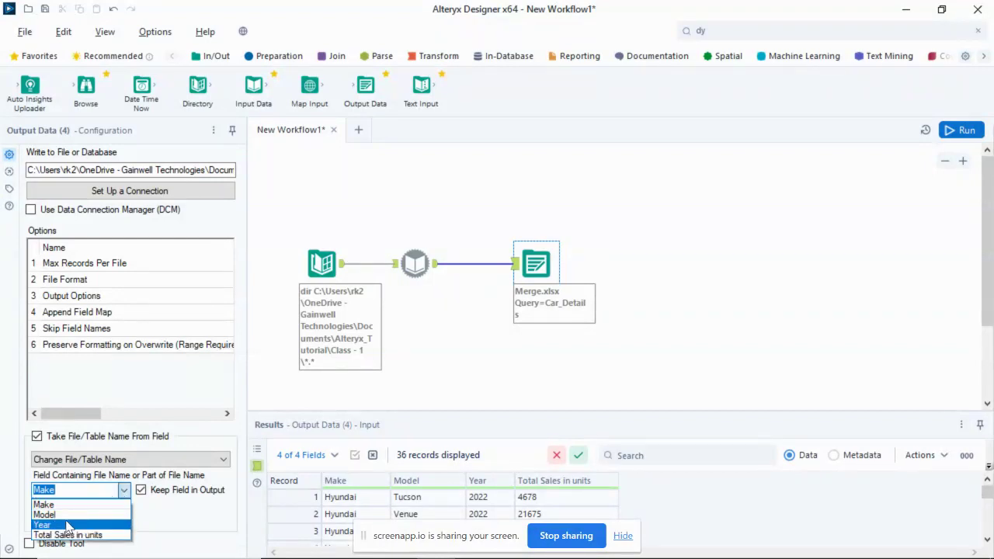
left_click(59, 508)
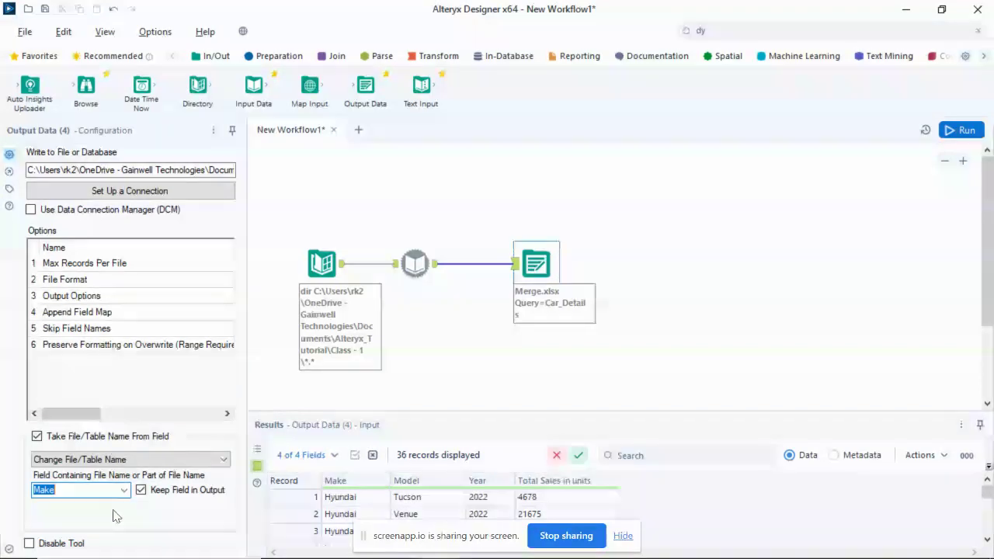
left_click(967, 131)
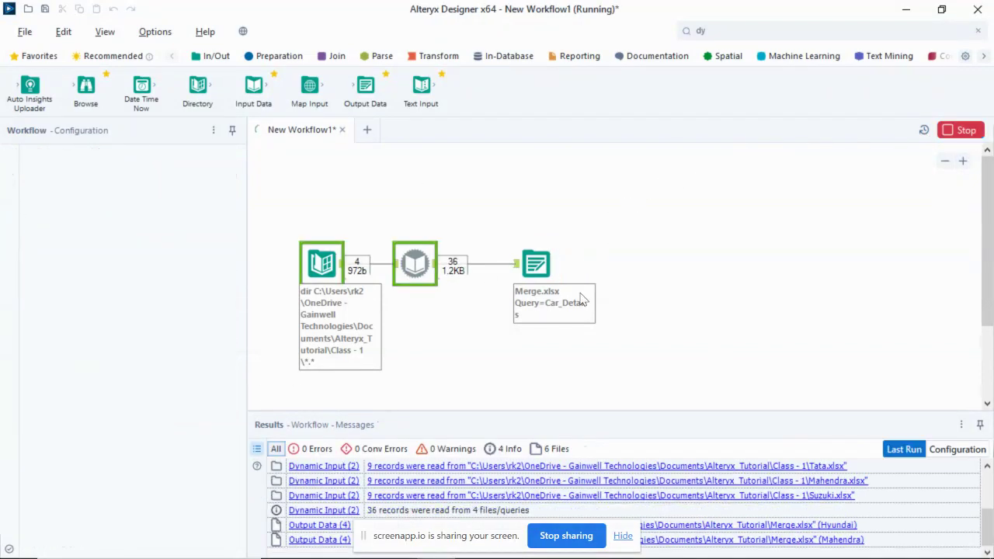
left_click(597, 321)
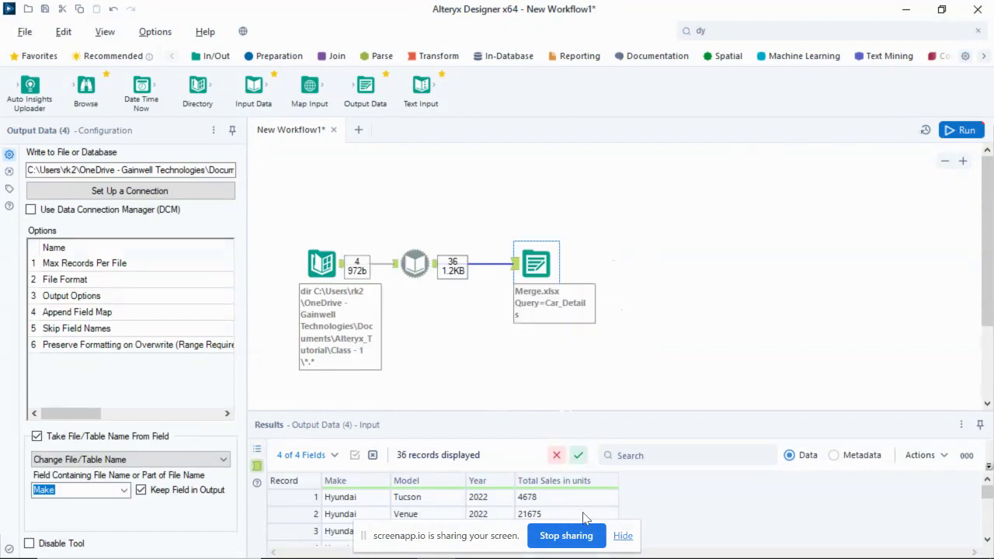
Switch to File Explorer, open the Merge workbook from the Alteryx_Tutorial folder, and look over columns A to D of the Car_Details sheet
key("alt+Tab")
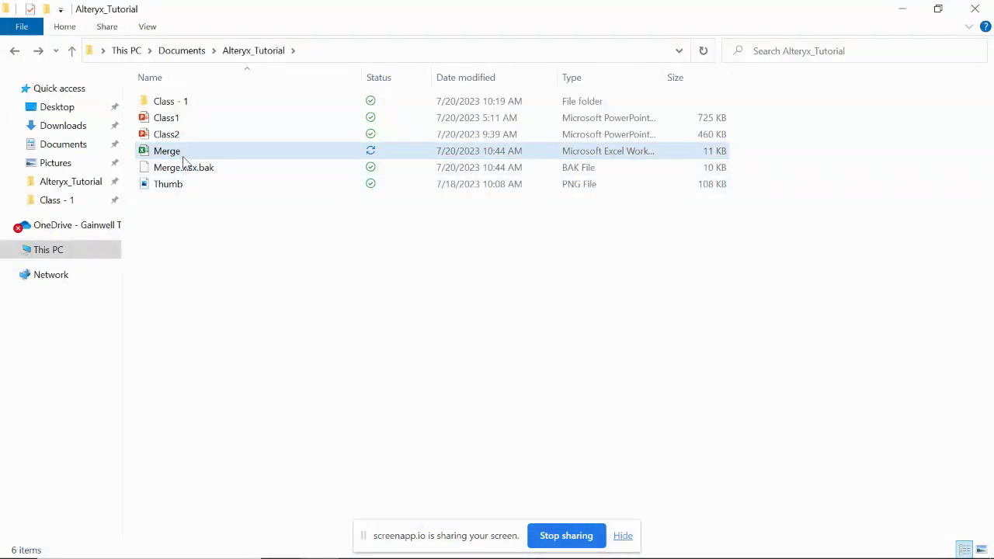
double_click(184, 152)
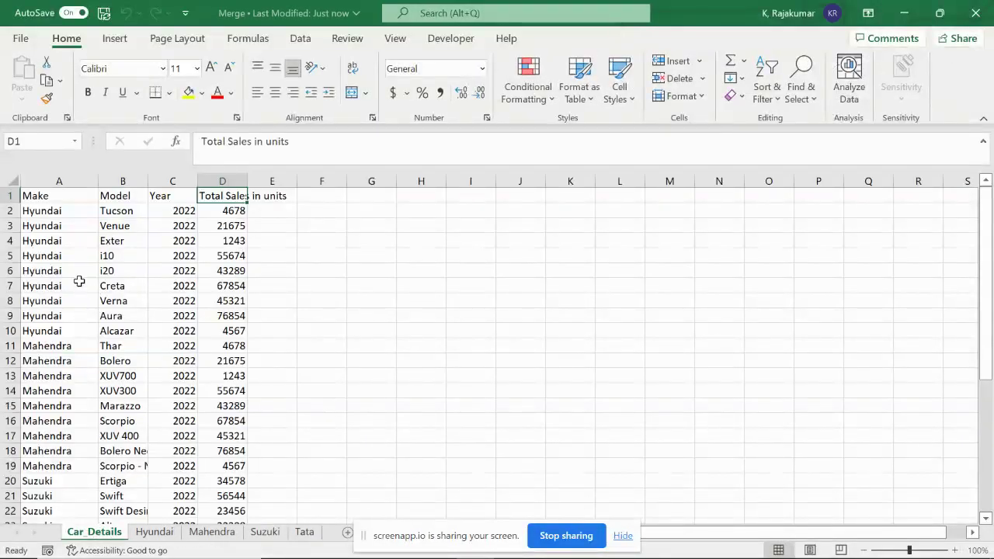
left_click(93, 180)
left_click_drag(99, 176, 233, 179)
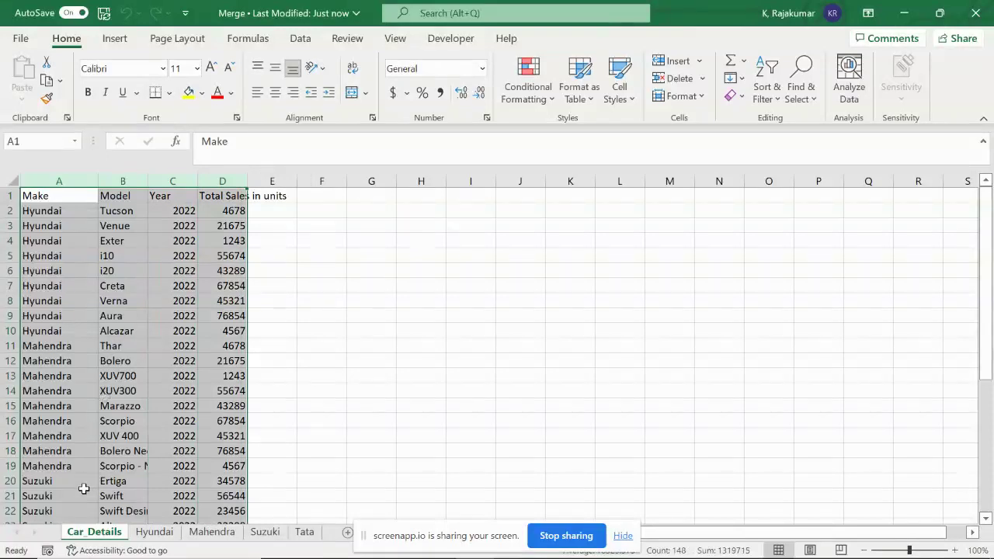
left_click(399, 545)
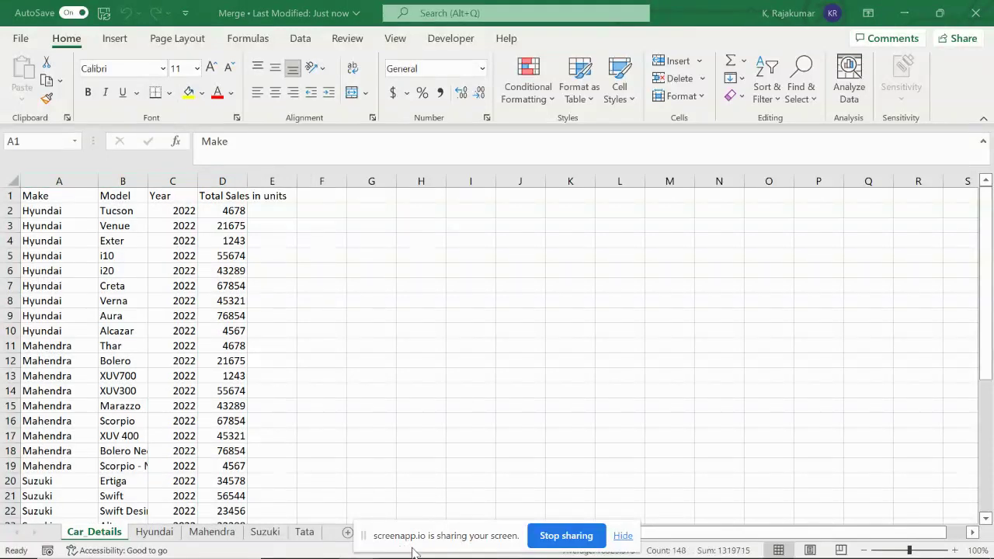
left_click_drag(483, 547, 680, 548)
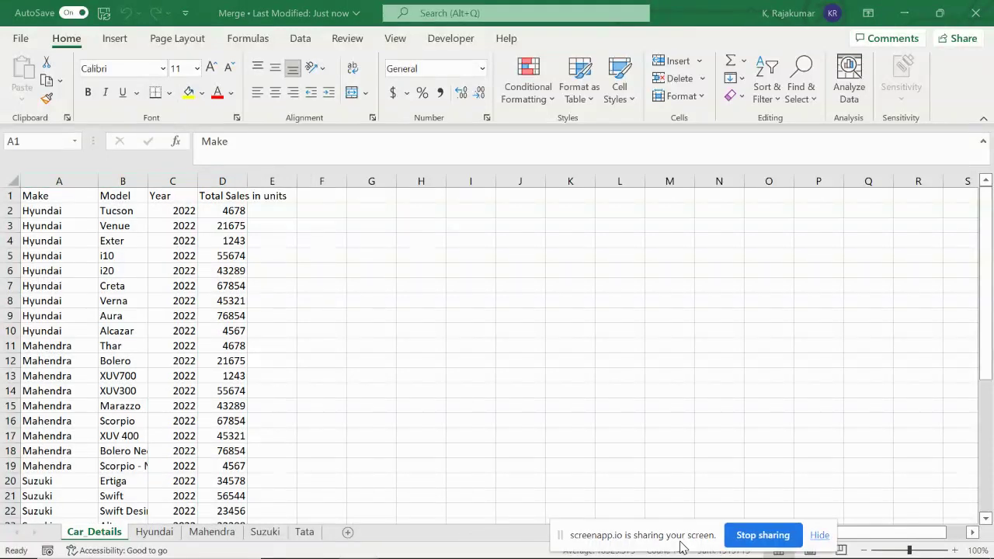
Check the Make column on the Hyundai, Mahendra, Suzuki and Tata sheets in turn, and close the workbook
left_click(149, 533)
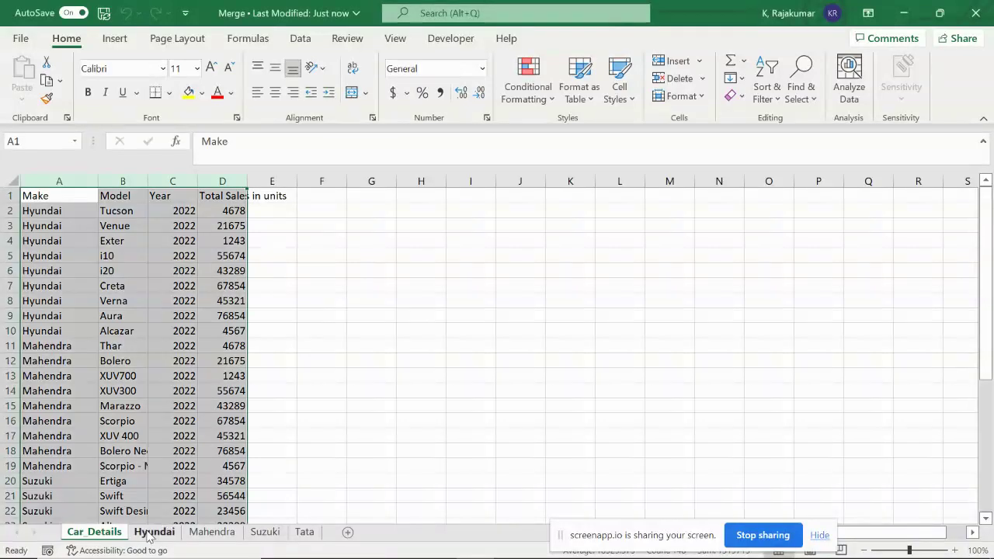
left_click_drag(58, 210, 47, 331)
left_click(214, 534)
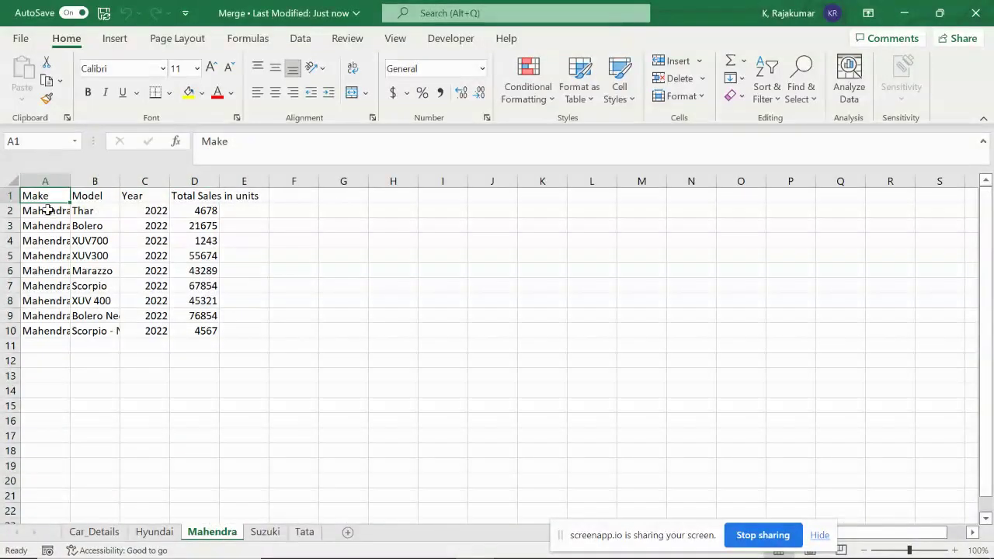
left_click_drag(49, 208, 45, 347)
left_click(264, 533)
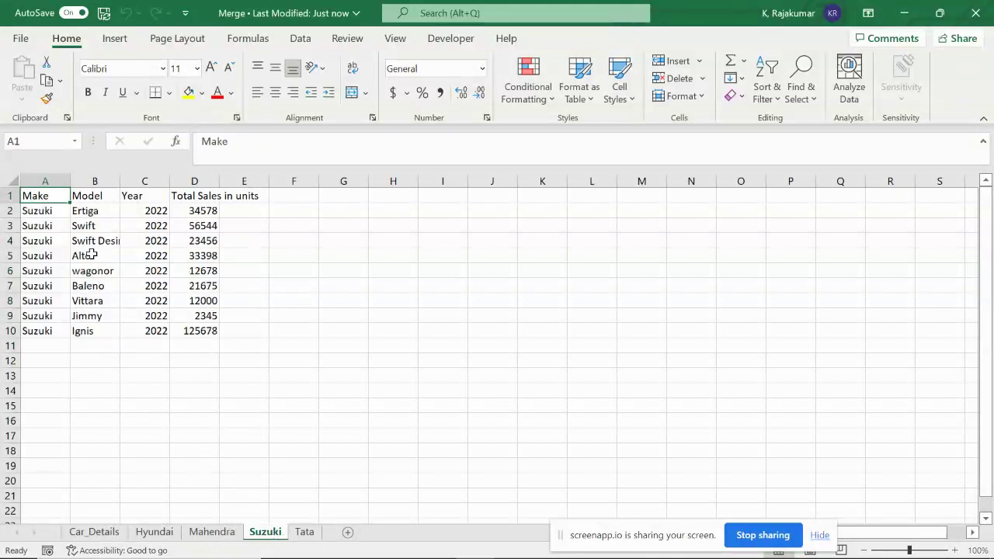
left_click_drag(46, 211, 61, 334)
left_click(302, 531)
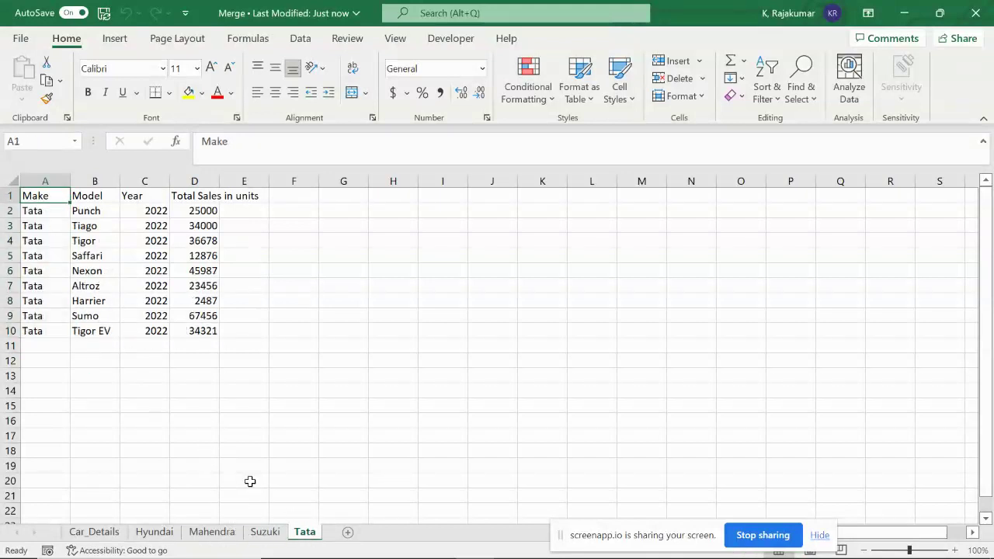
left_click_drag(55, 213, 60, 315)
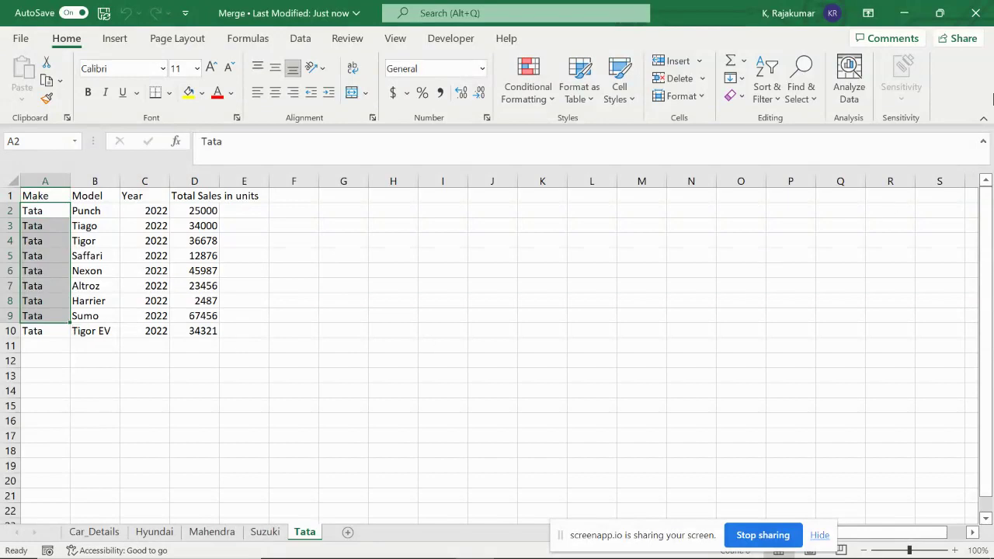
left_click(976, 17)
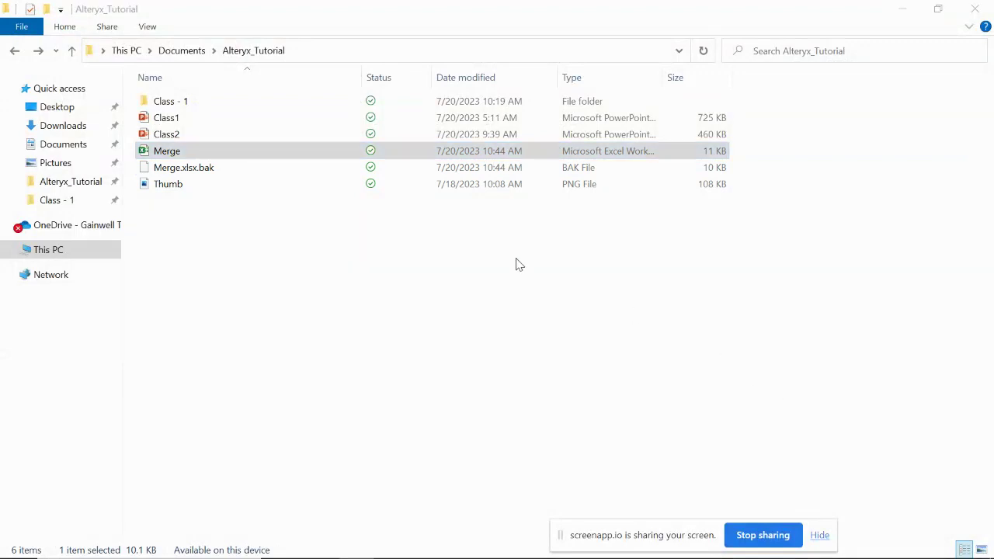
Switch back to Alteryx Designer, review the three connected tools on the canvas, and clear the selection
key("alt+Tab")
key("alt+Tab")
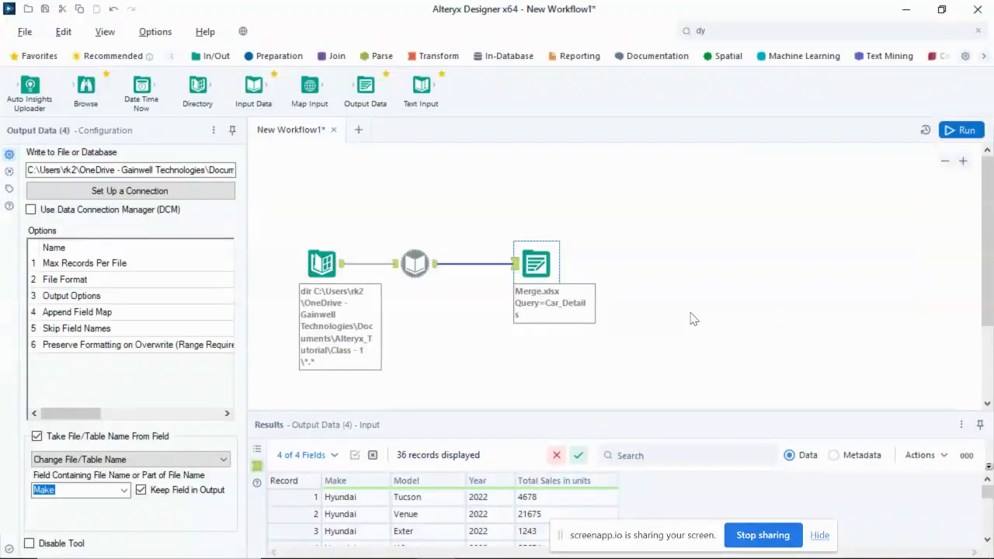
left_click(693, 319)
left_click_drag(293, 199, 684, 350)
left_click(707, 342)
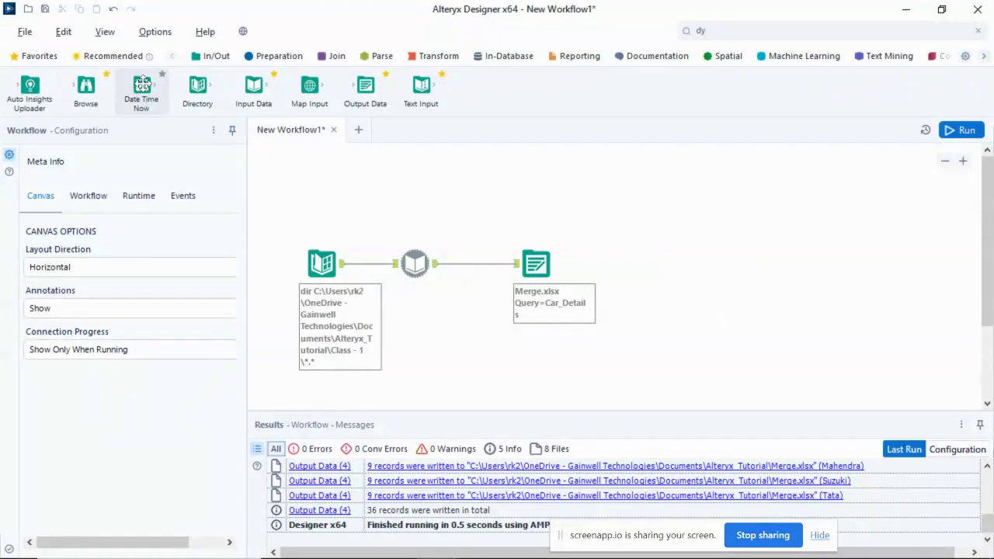
Add a Date Time Now tool above the existing workflow and connect a Browse tool to its output
left_click_drag(142, 87, 424, 190)
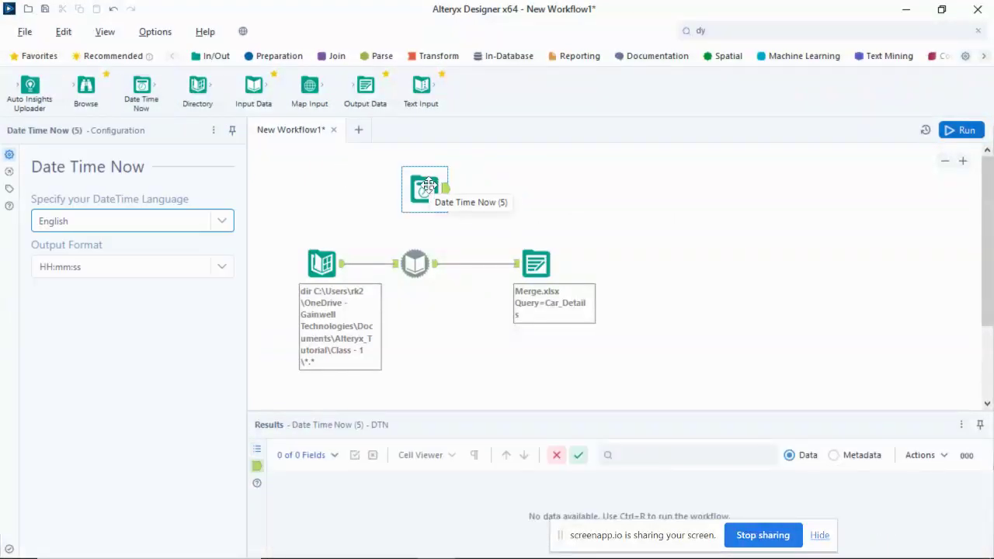
left_click_drag(86, 87, 533, 194)
Open the Date Time Now tool's output format choices and look through the available date and time formats
left_click(426, 205)
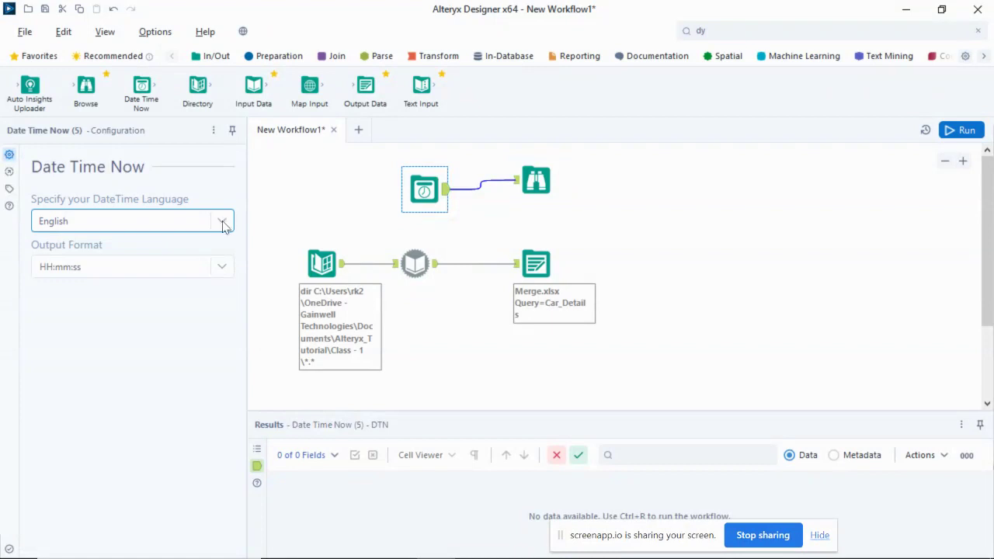
left_click(217, 266)
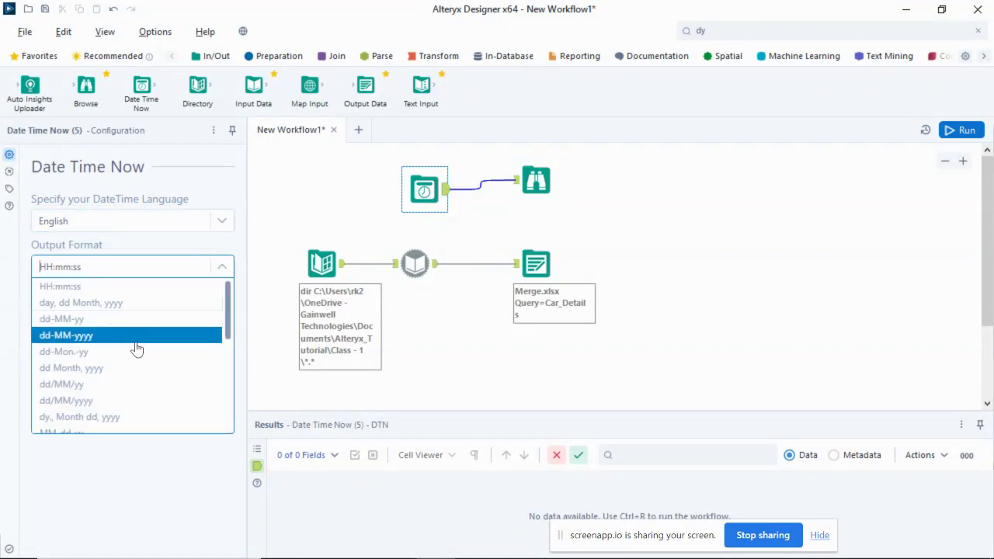
scroll(135, 349, "down", 10)
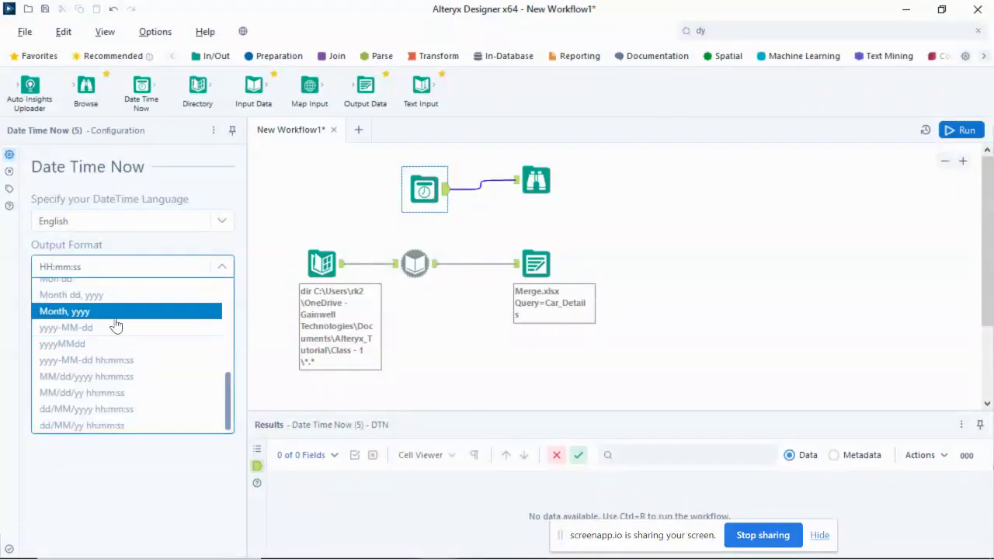